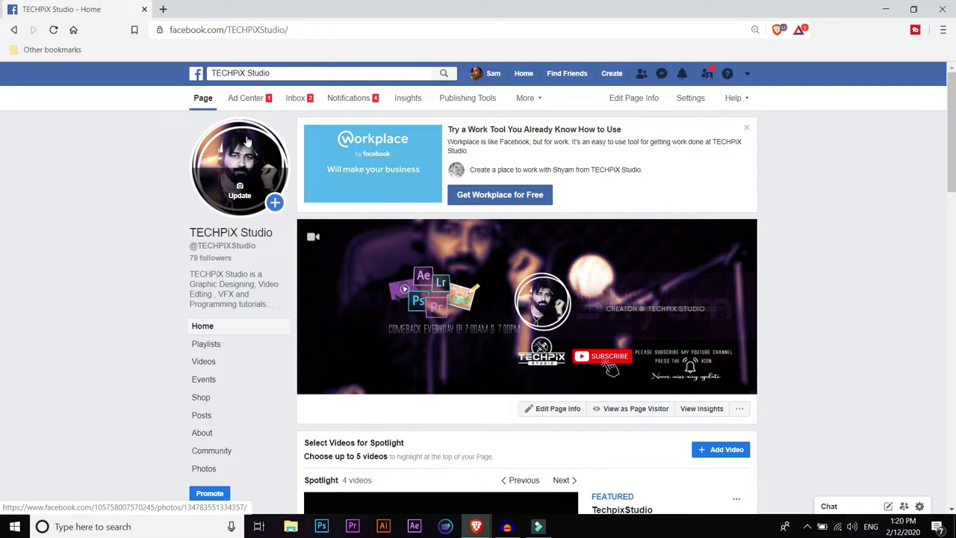
Dismiss the Workplace suggestion and look over the TECHPiX Studio page's cover, spotlight videos, playlists and About sections
left_click(747, 133)
scroll(954, 139, "down", 1)
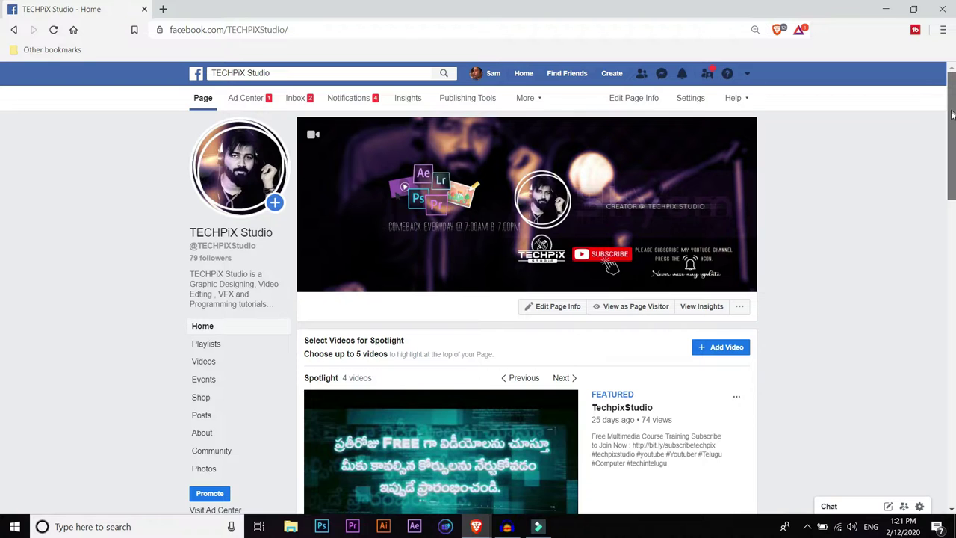
left_click_drag(952, 144, 952, 197)
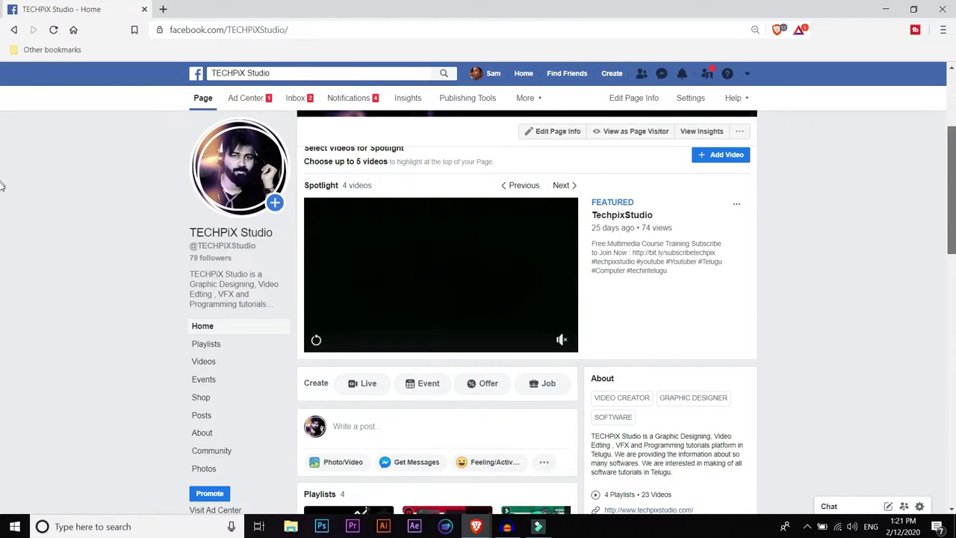
scroll(2, 175, "down", 3)
scroll(3, 150, "up", 5)
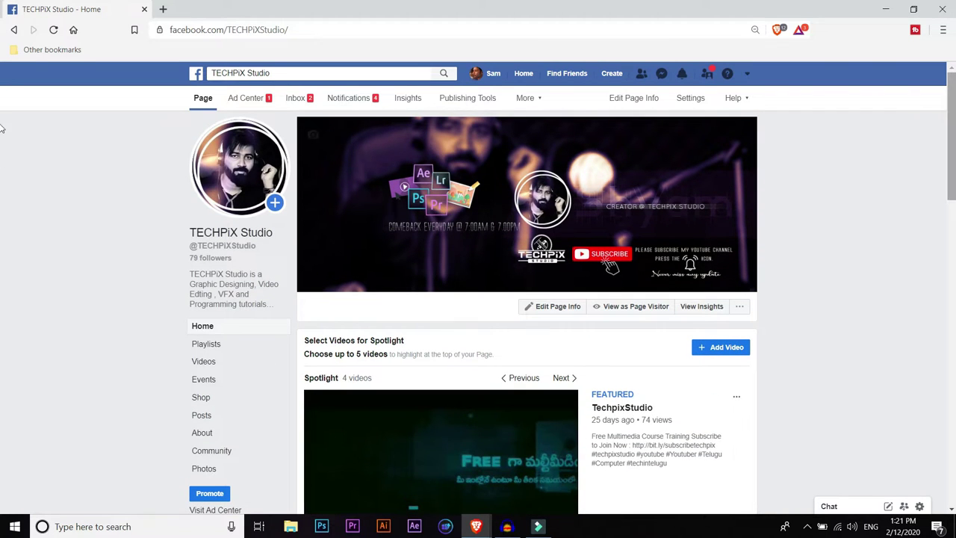
scroll(2, 207, "down", 4)
scroll(2, 207, "down", 1)
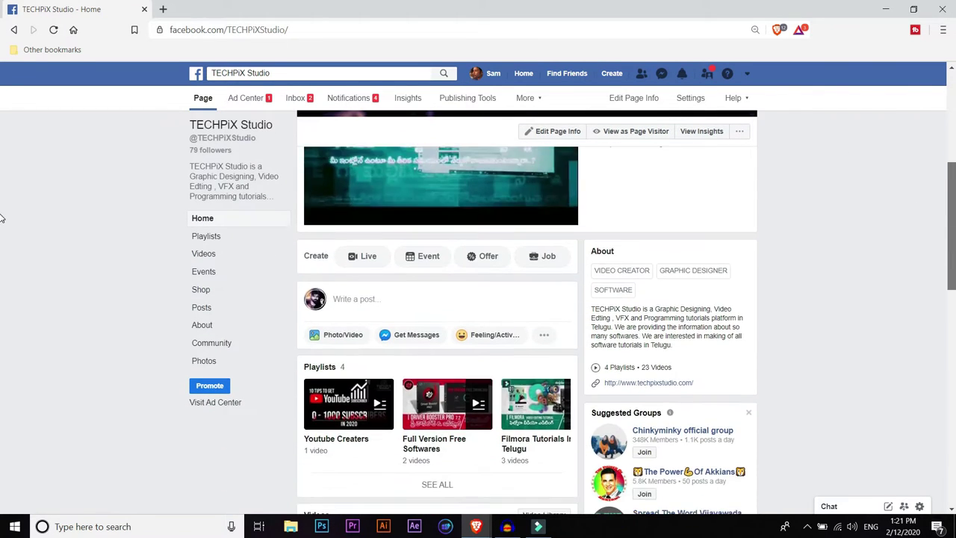
scroll(2, 144, "up", 3)
scroll(3, 143, "up", 2)
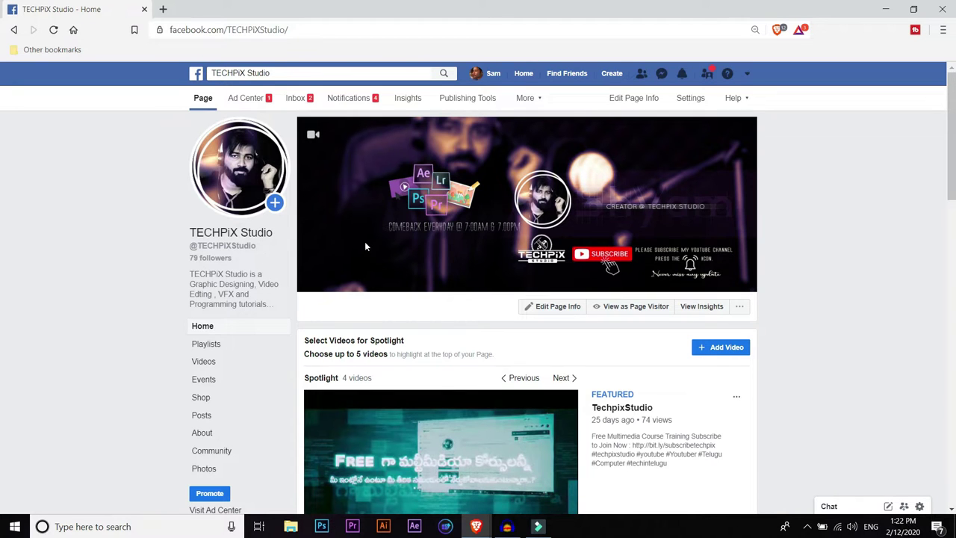
Start a promotion for the TECHPiX Studio page with the goal Get More Website Visitors
scroll(308, 260, "down", 2)
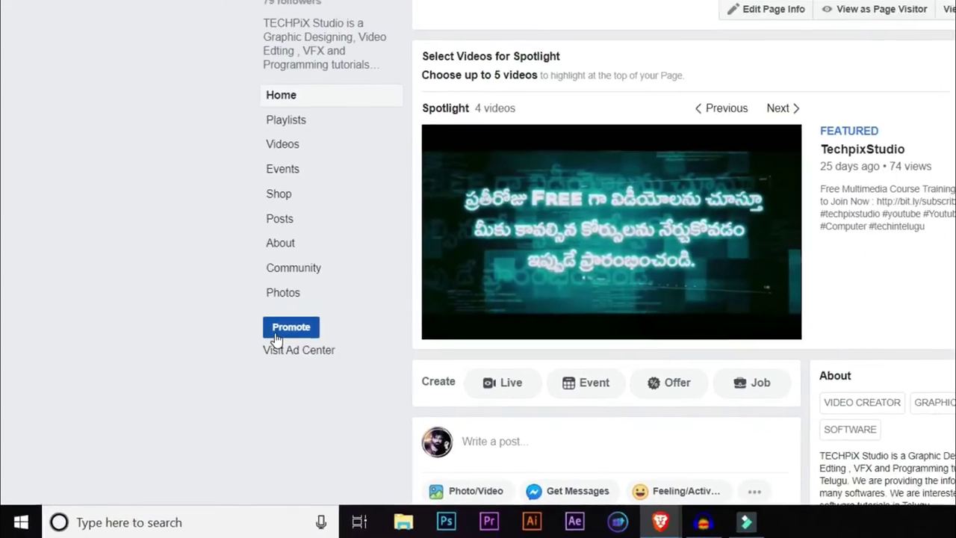
left_click(210, 380)
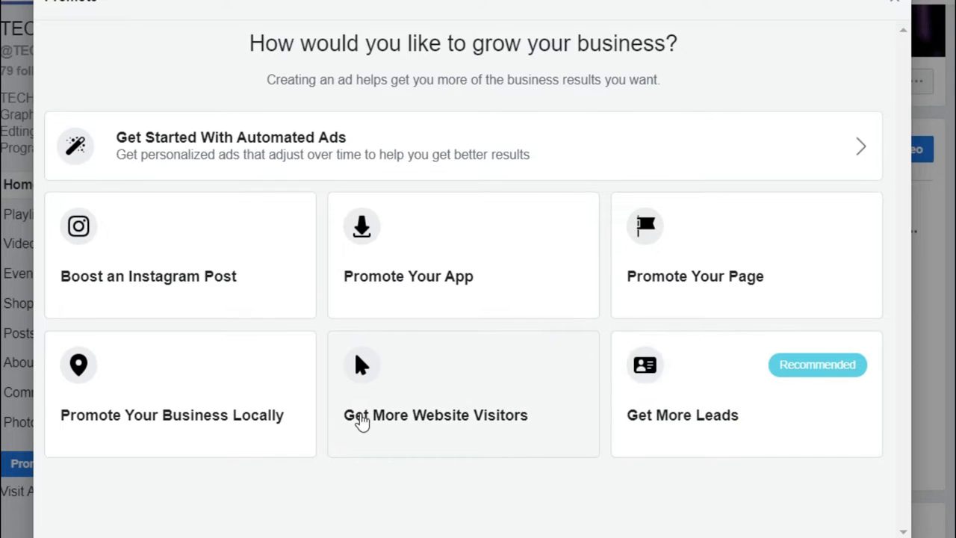
left_click(487, 385)
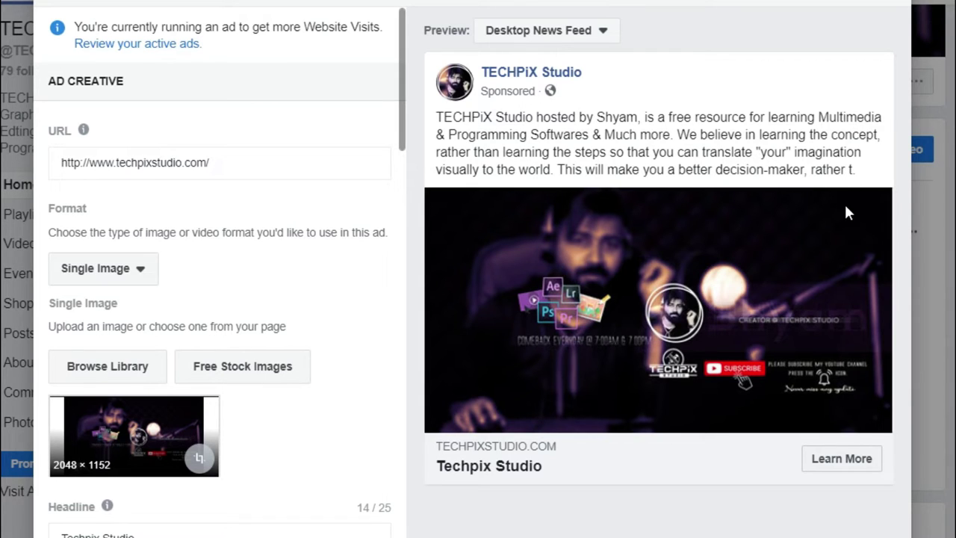
Clear the website URL in the ad creative and copy the Techpix Studio YouTube channel's address
left_click_drag(233, 162, 26, 183)
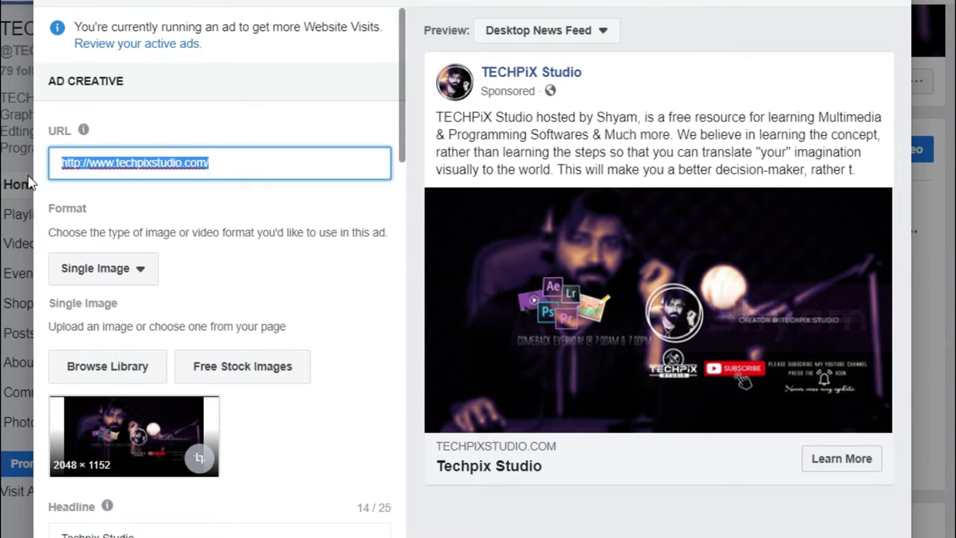
key("BackSpace")
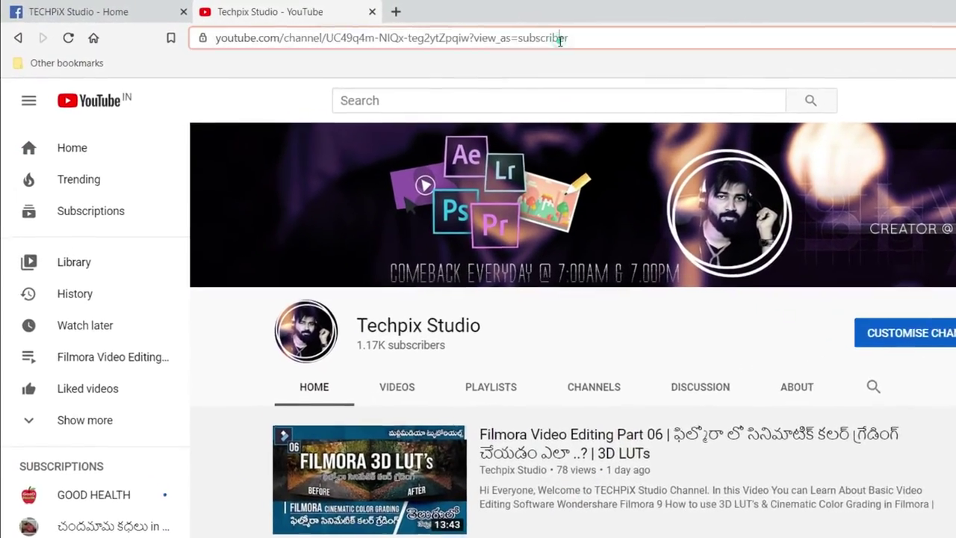
left_click(523, 38)
key("ctrl+c")
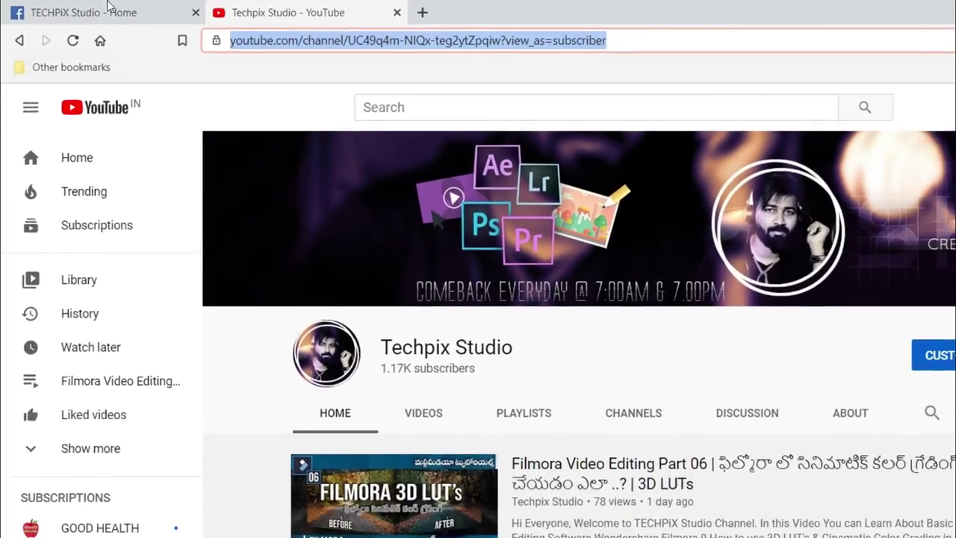
left_click(135, 18)
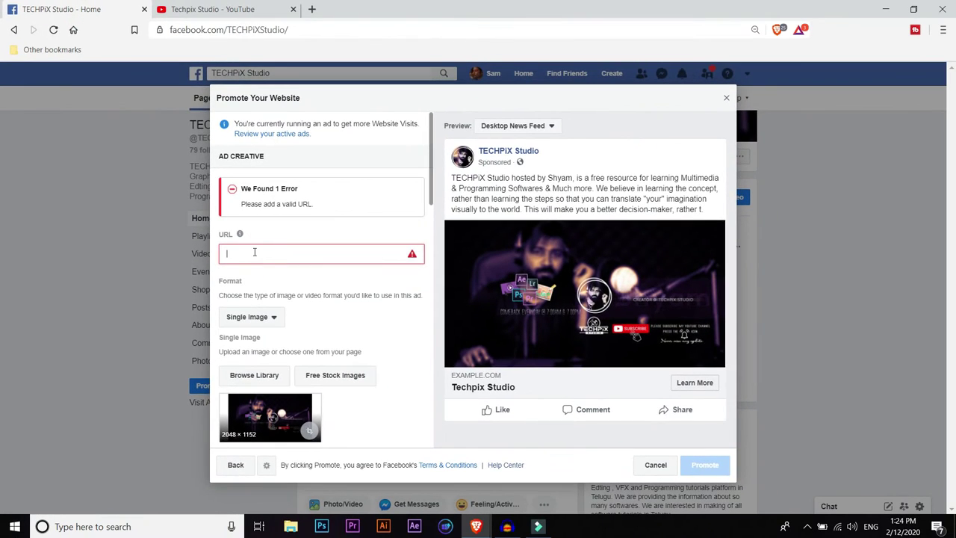
Open the copied Techpix Studio channel address in a new browser tab
left_click(238, 7)
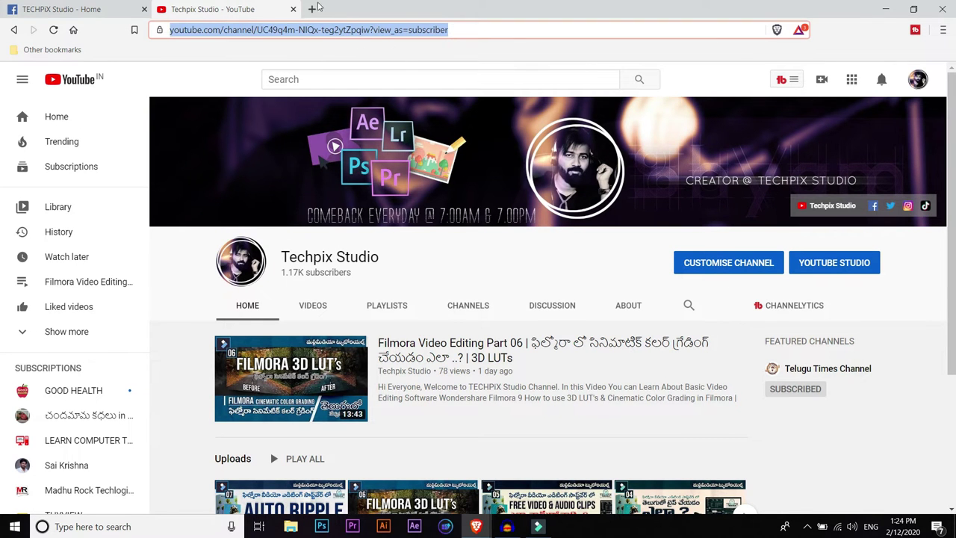
left_click(312, 9)
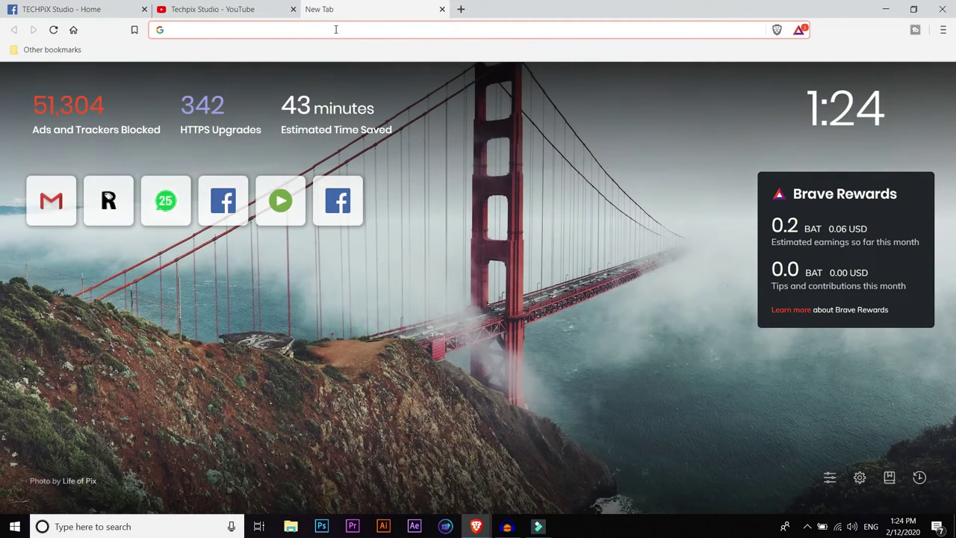
key("ctrl+v")
key("Return")
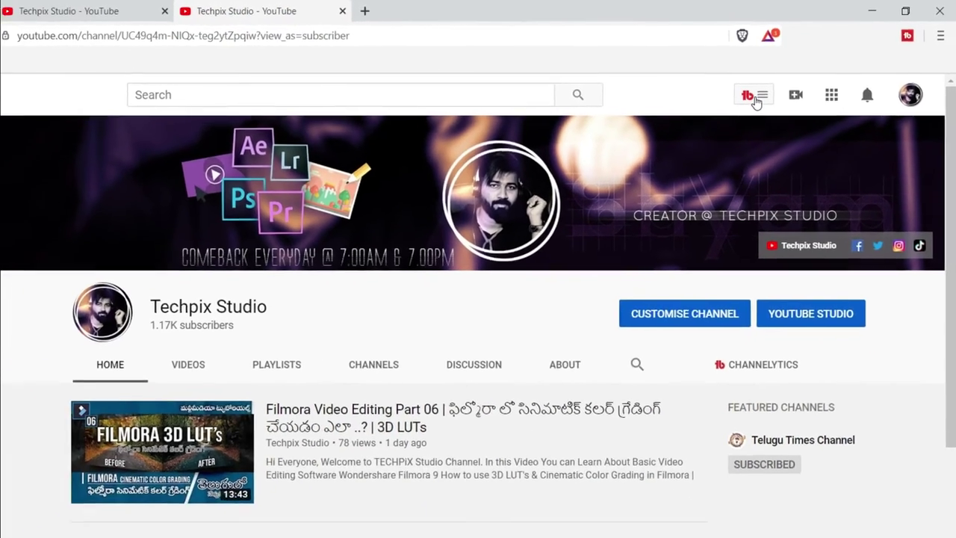
Open the Promo Materials page from TubeBuddy's website tools for the channel
left_click(722, 114)
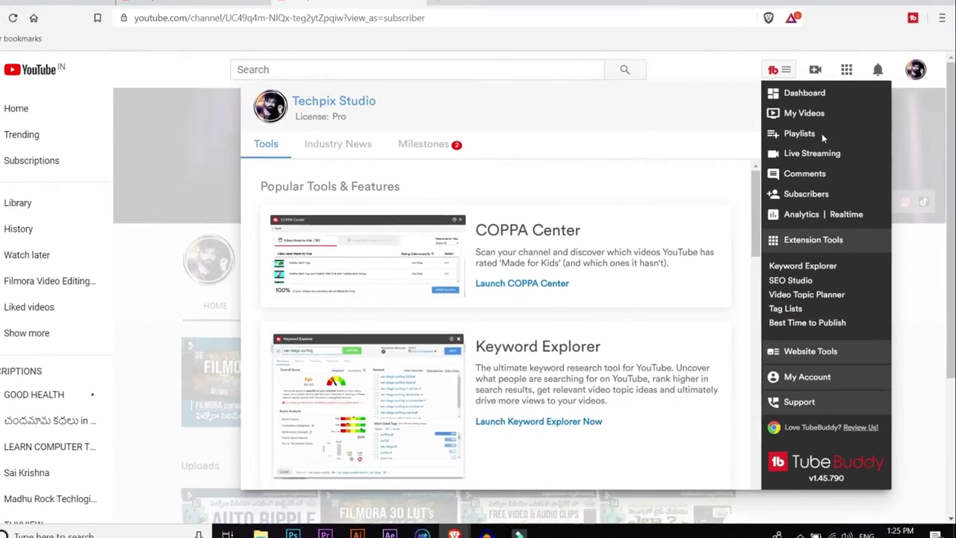
left_click(800, 353)
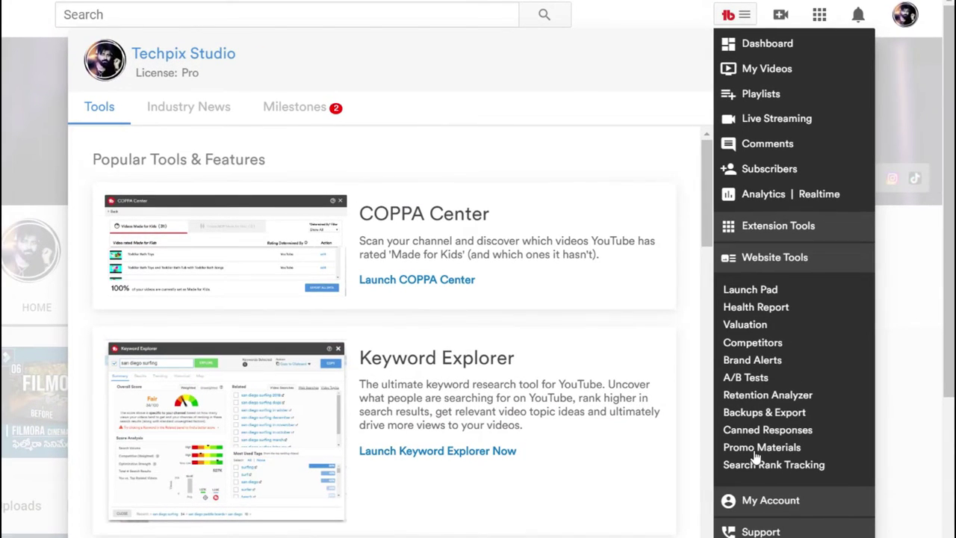
left_click(758, 448)
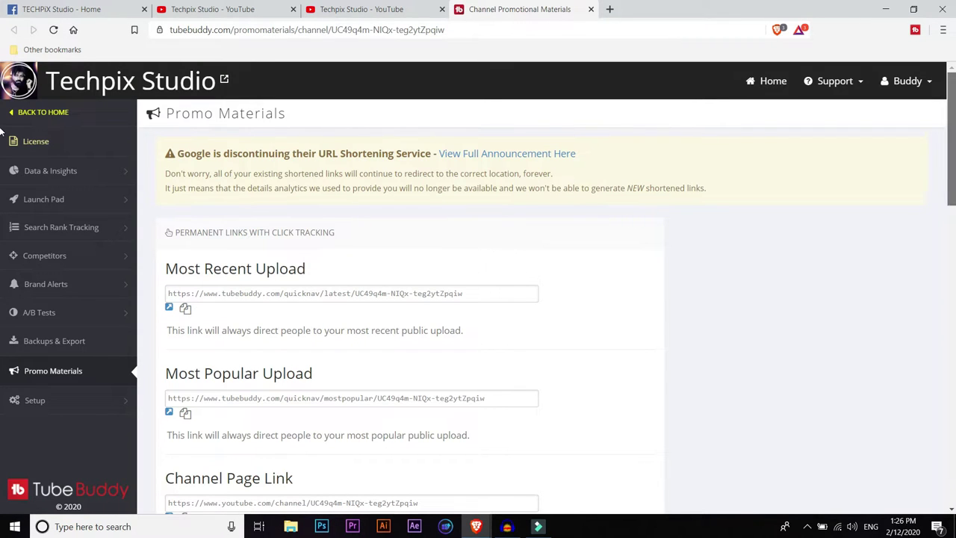
Review the permanent channel links in Promo Materials and highlight the full Channel Page Link
scroll(945, 171, "down", 2)
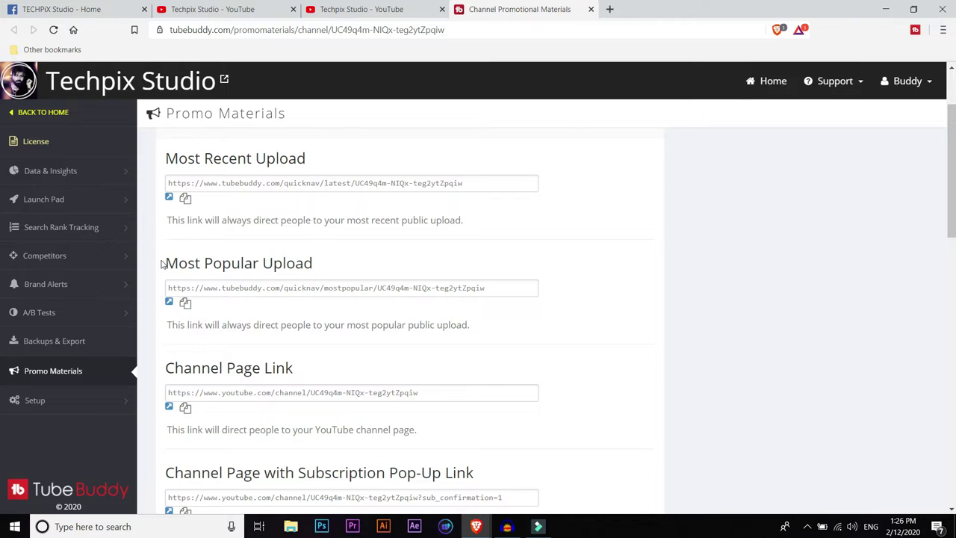
scroll(409, 321, "down", 3)
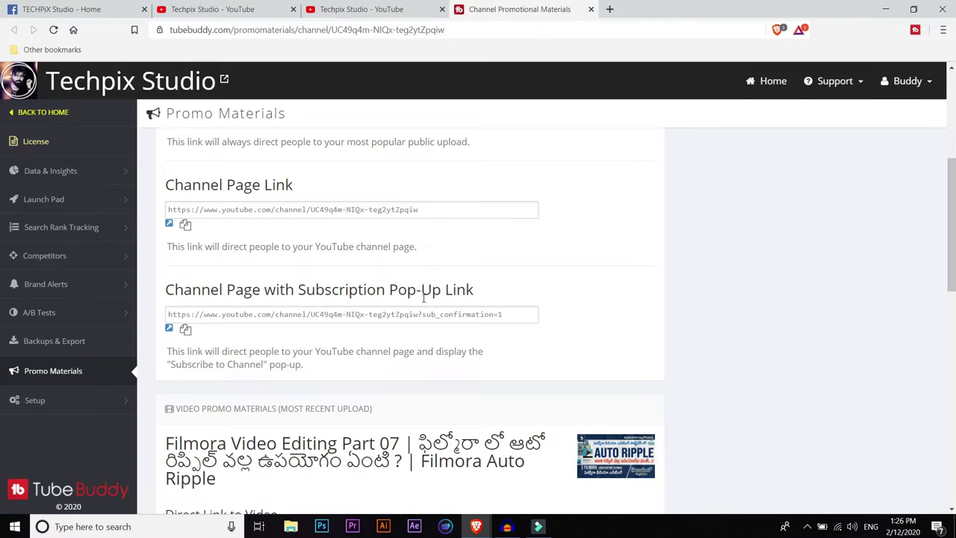
left_click_drag(416, 210, 163, 210)
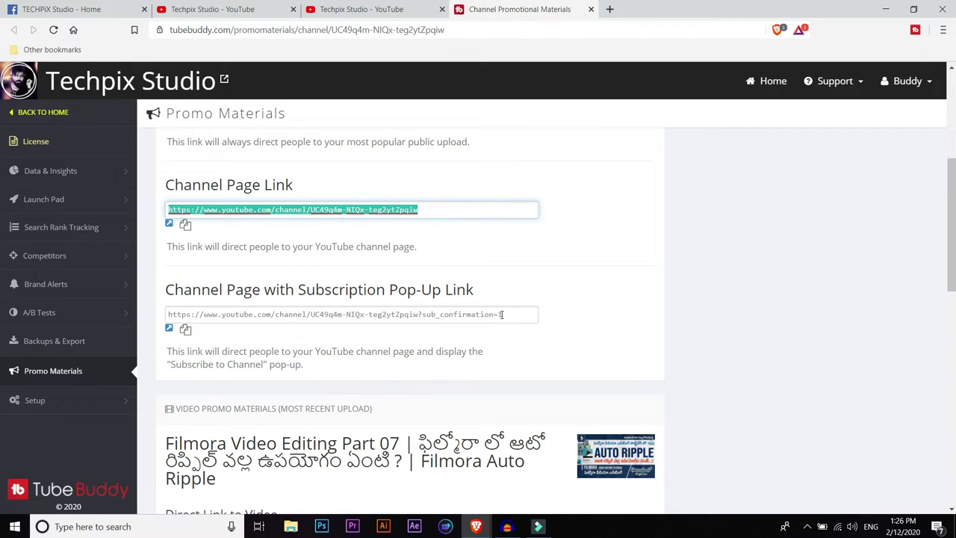
left_click(451, 209)
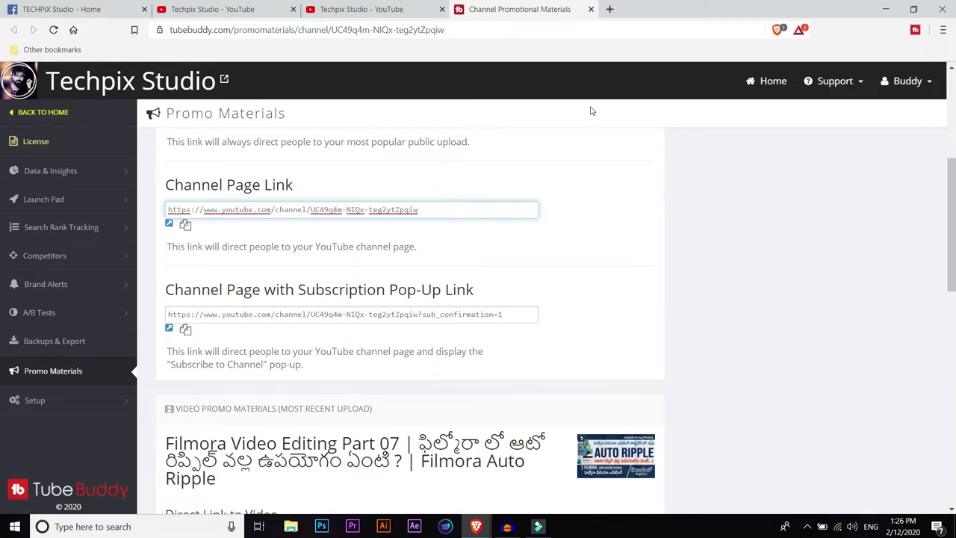
left_click_drag(436, 212, 152, 195)
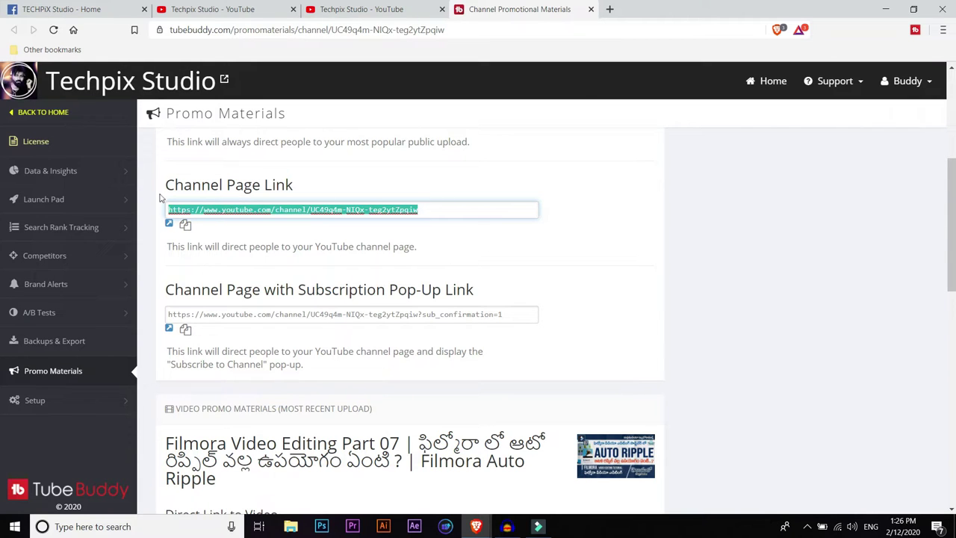
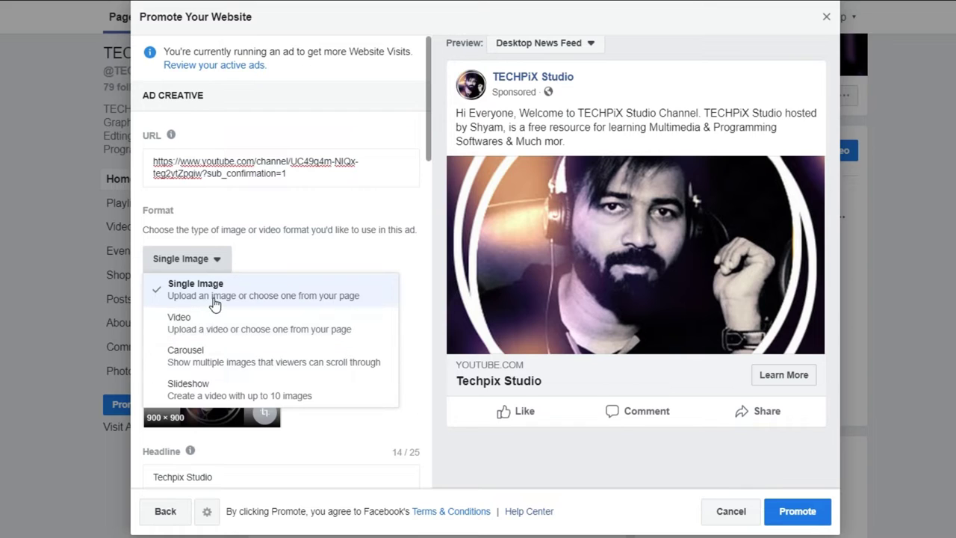
Look through the available ad formats and set the ad's format to Video
left_click(215, 302)
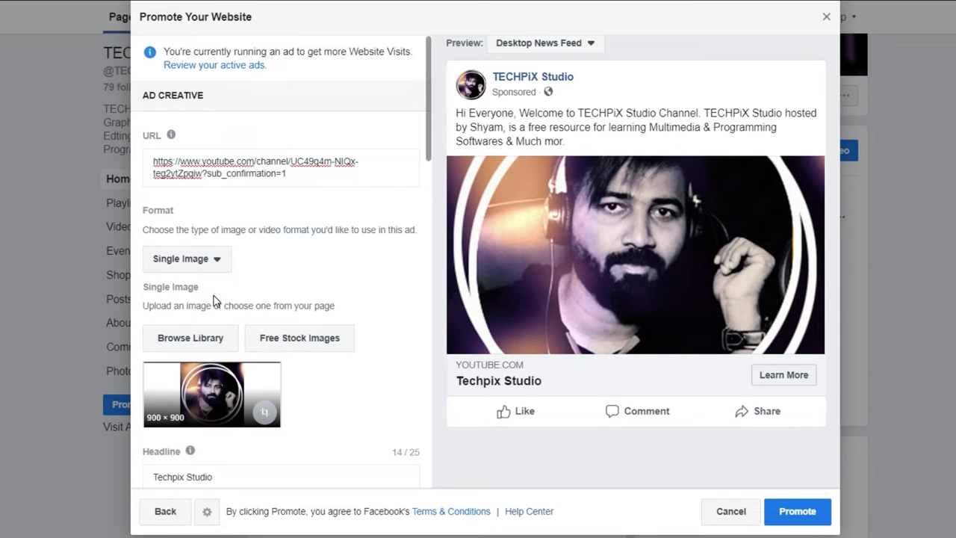
left_click(215, 260)
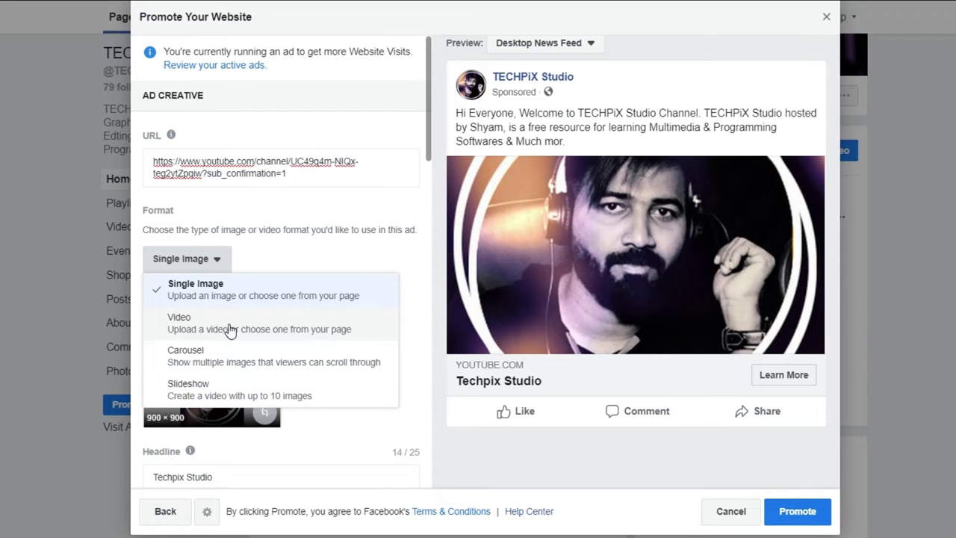
left_click(213, 260)
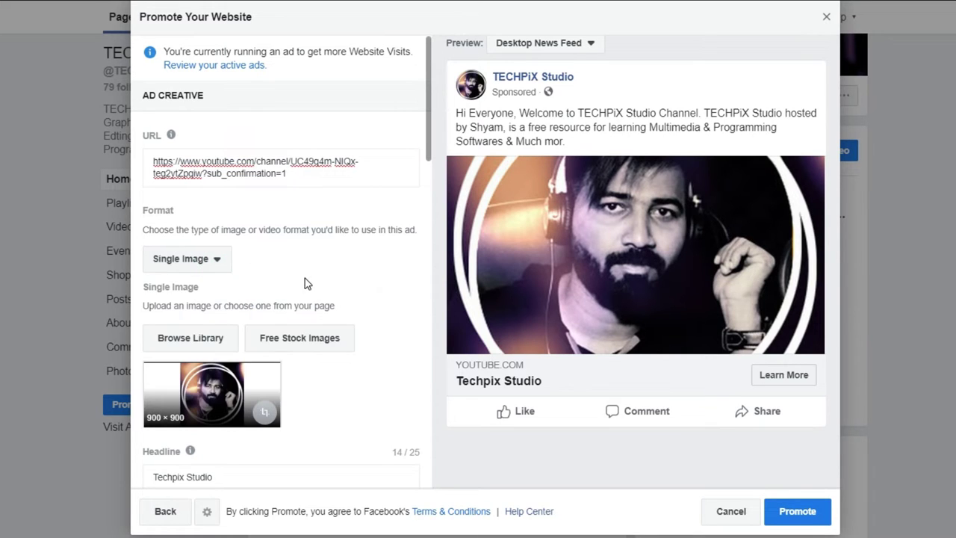
left_click(211, 260)
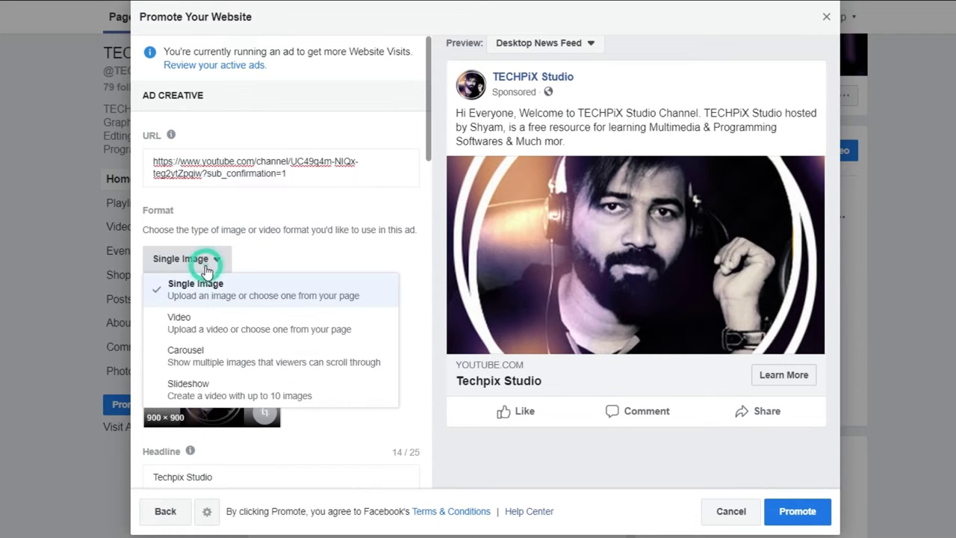
left_click(212, 327)
scroll(338, 209, "down", 2)
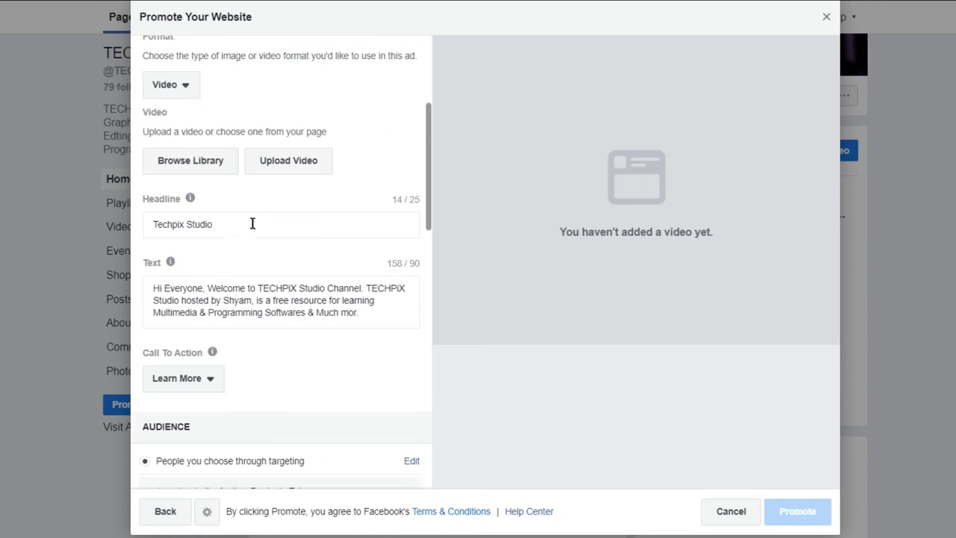
Upload the Promotional Video file from the computer as the ad's video
left_click(200, 167)
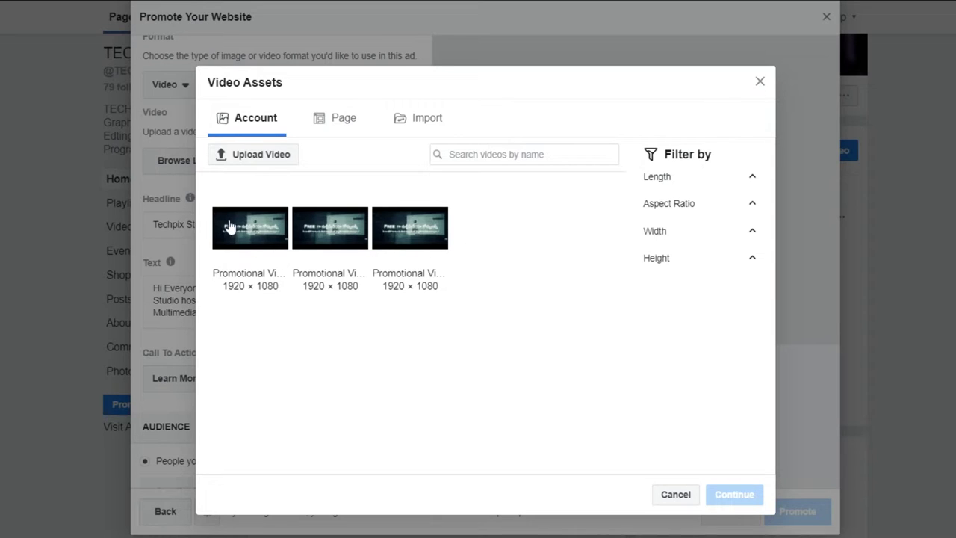
key("Escape")
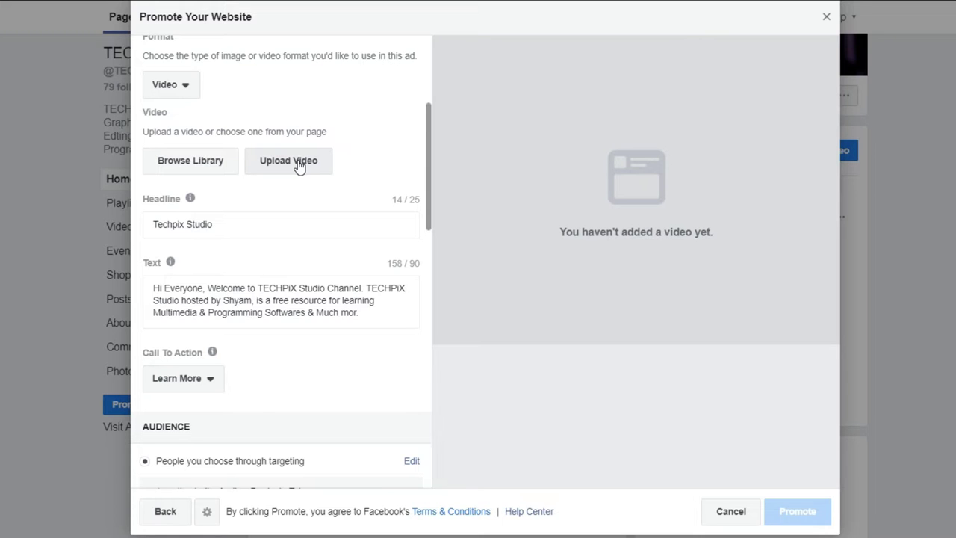
left_click(299, 167)
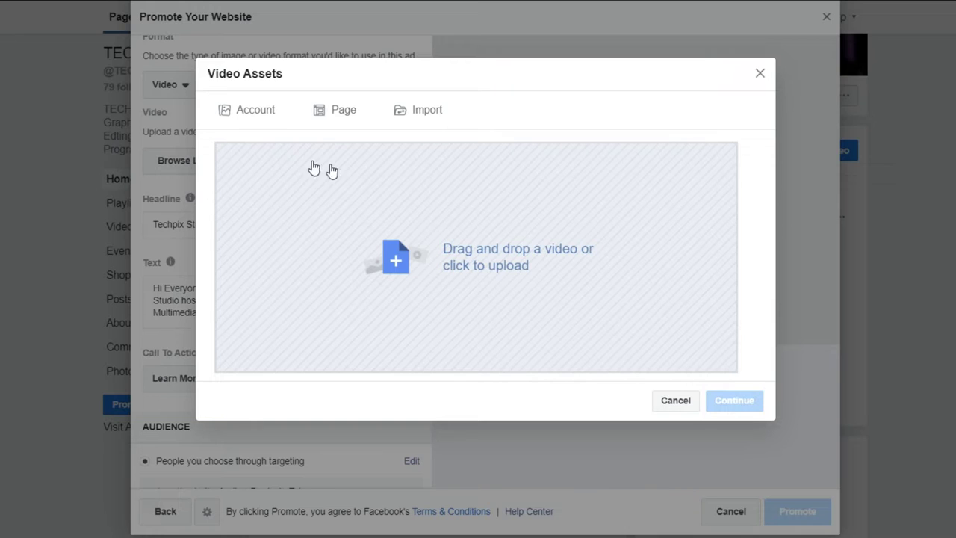
left_click(486, 256)
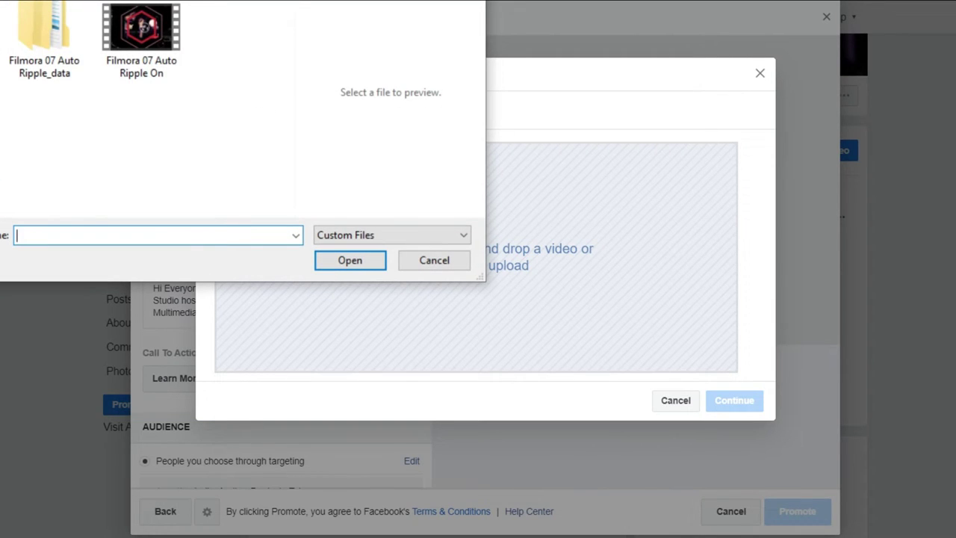
key("alt+Up")
left_click(96, 102)
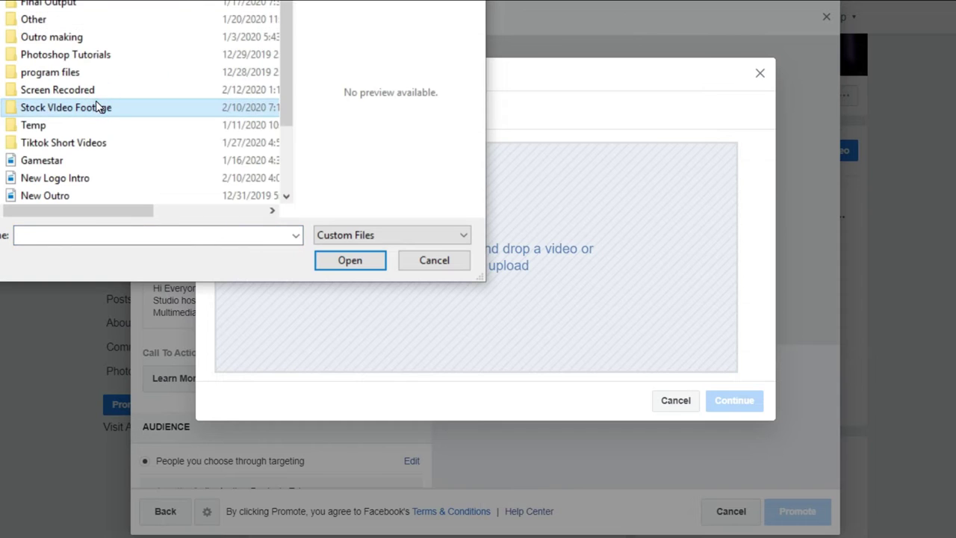
key("p")
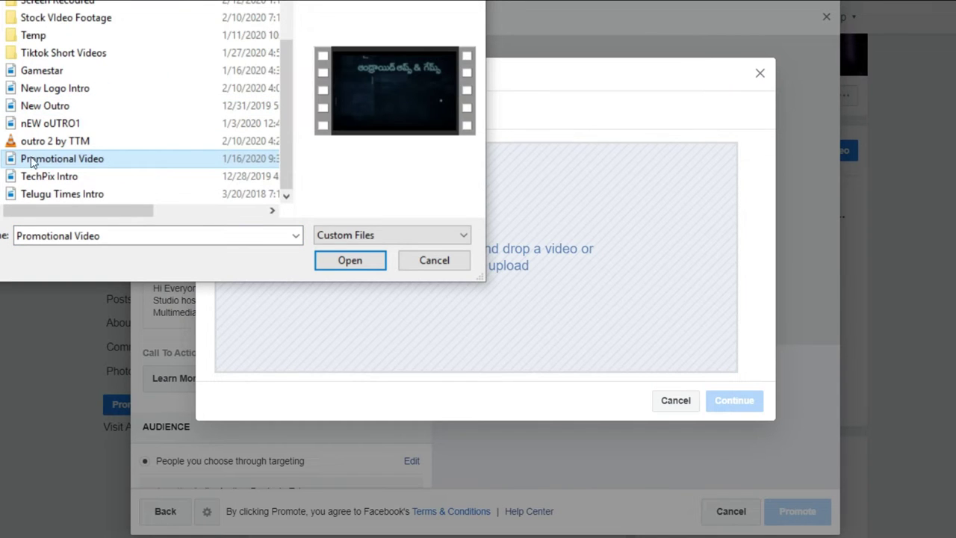
left_click(82, 160)
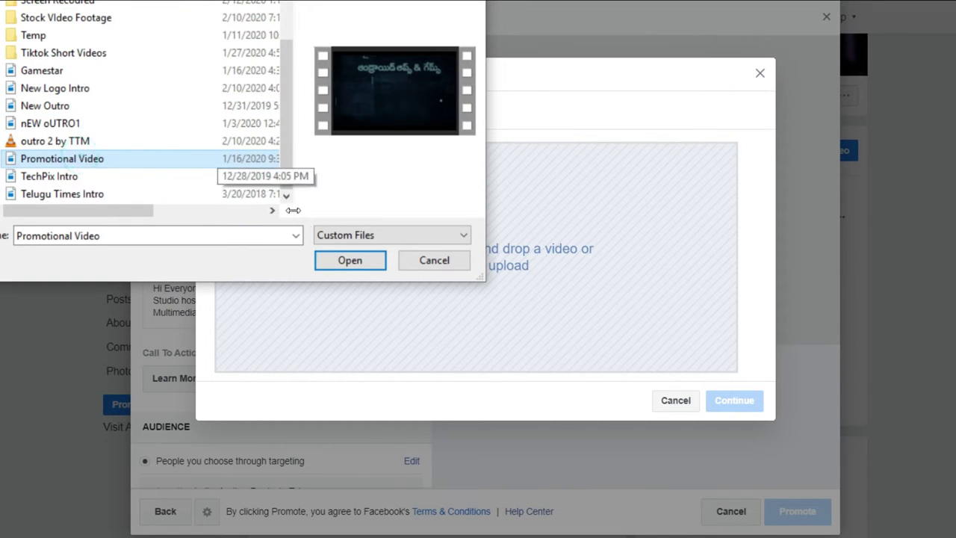
left_click(329, 259)
left_click(327, 258)
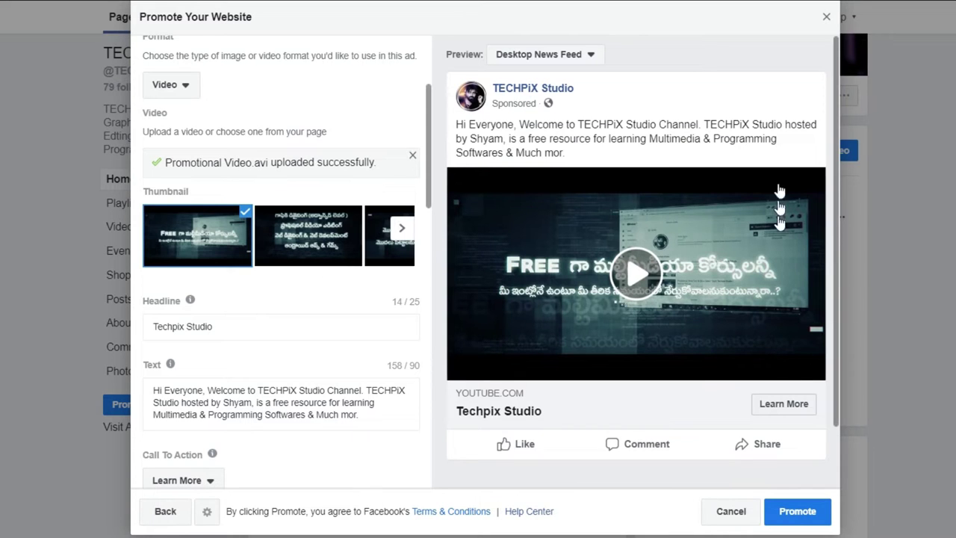
Try the second suggested thumbnail for the ad video and switch back to the first one
left_click(430, 124)
left_click_drag(431, 125, 430, 136)
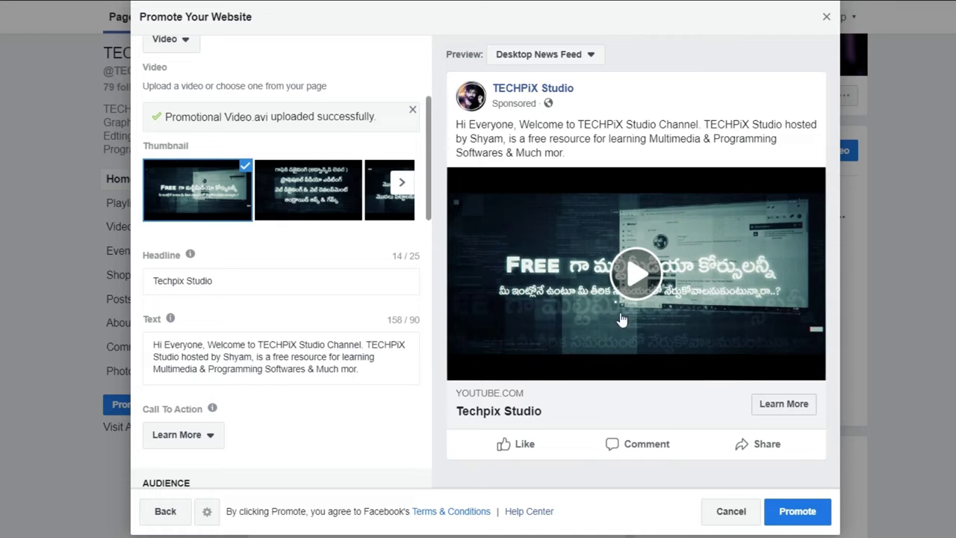
left_click(320, 195)
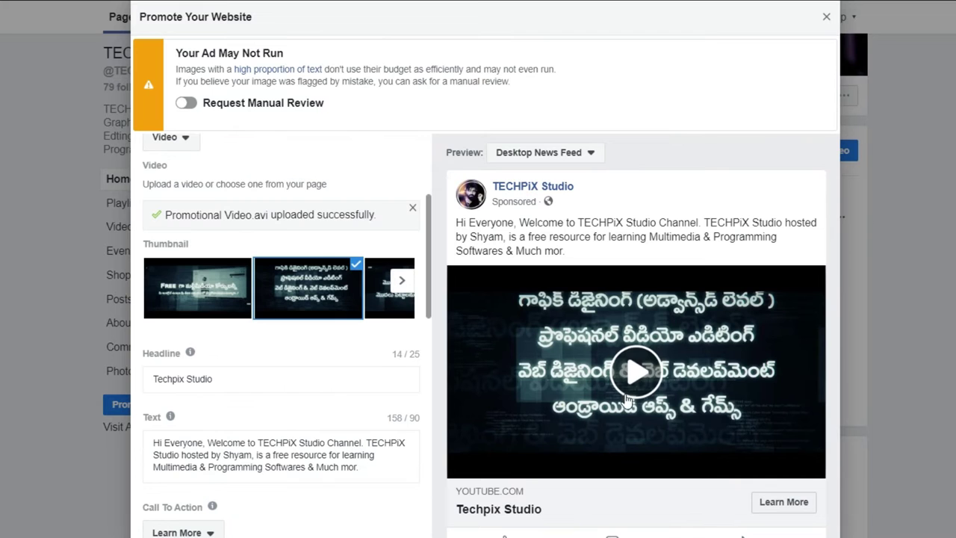
left_click(211, 276)
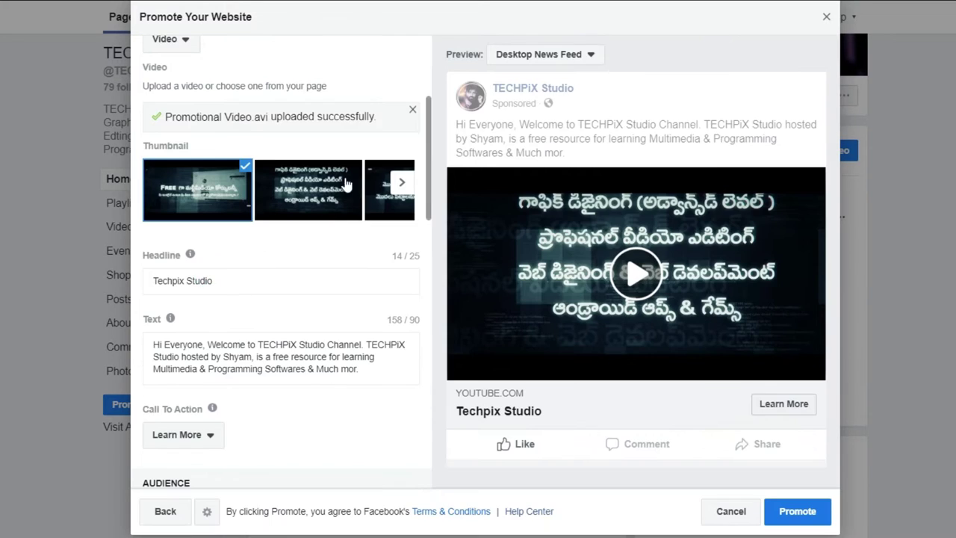
Try to extend the ad headline Techpix Studio by adding "Youtube Ch" after it
left_click_drag(429, 129, 430, 178)
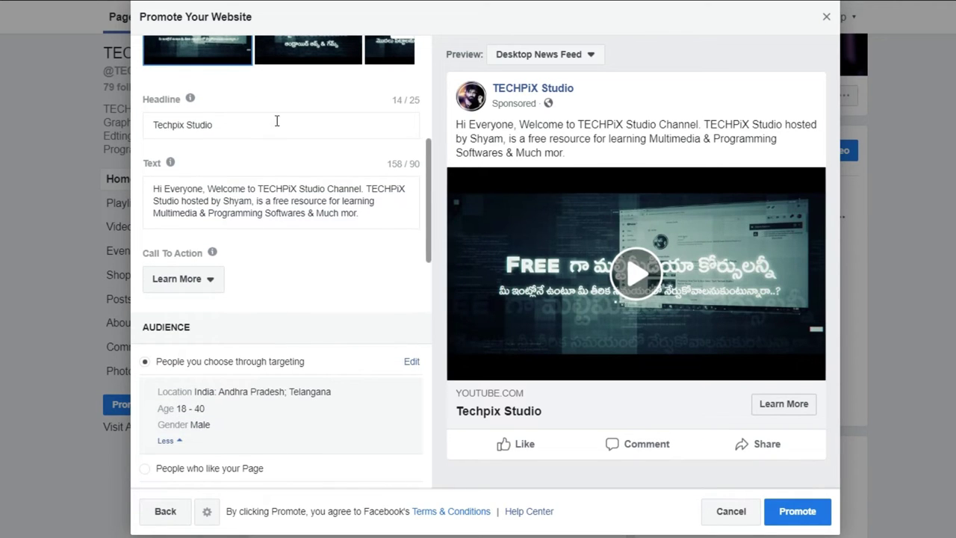
left_click(277, 120)
key("ctrl+a")
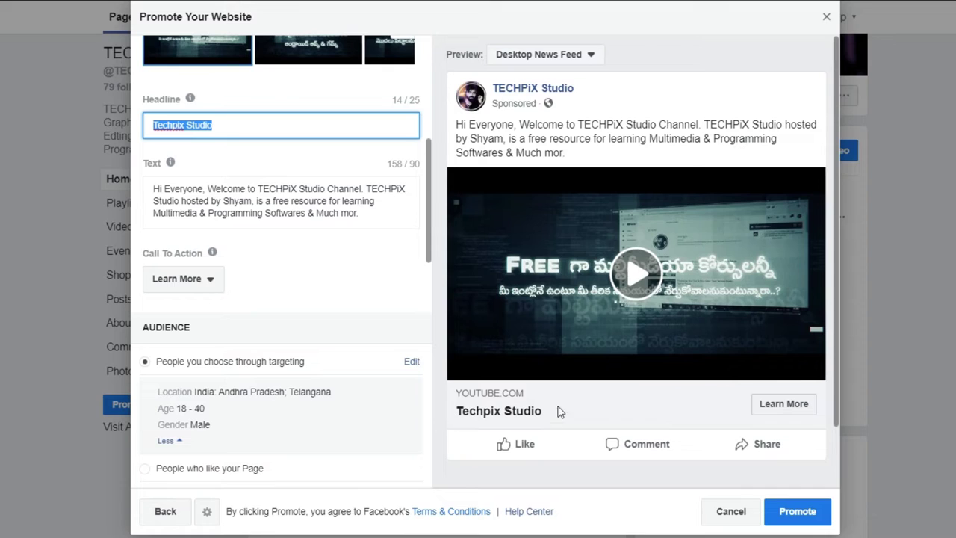
left_click(273, 125)
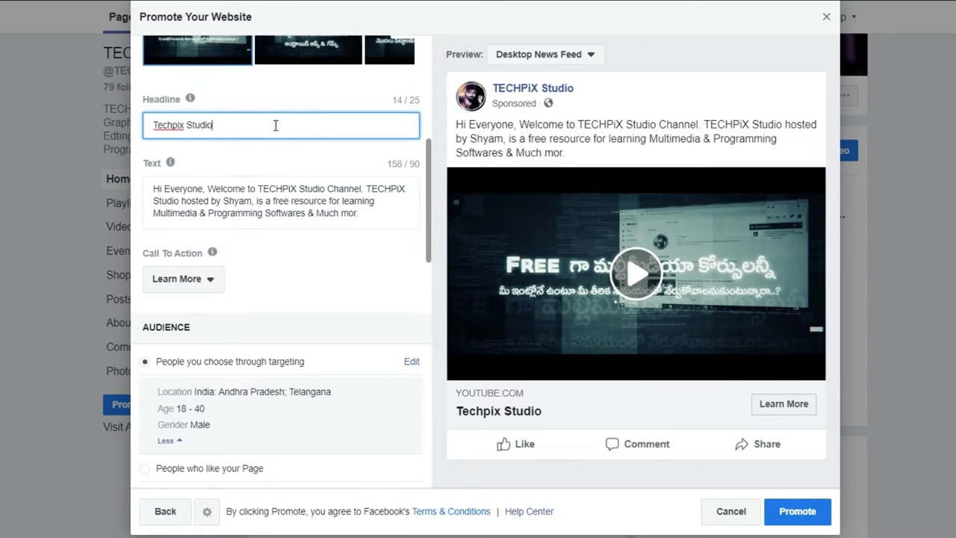
left_click(409, 99)
left_click(260, 129)
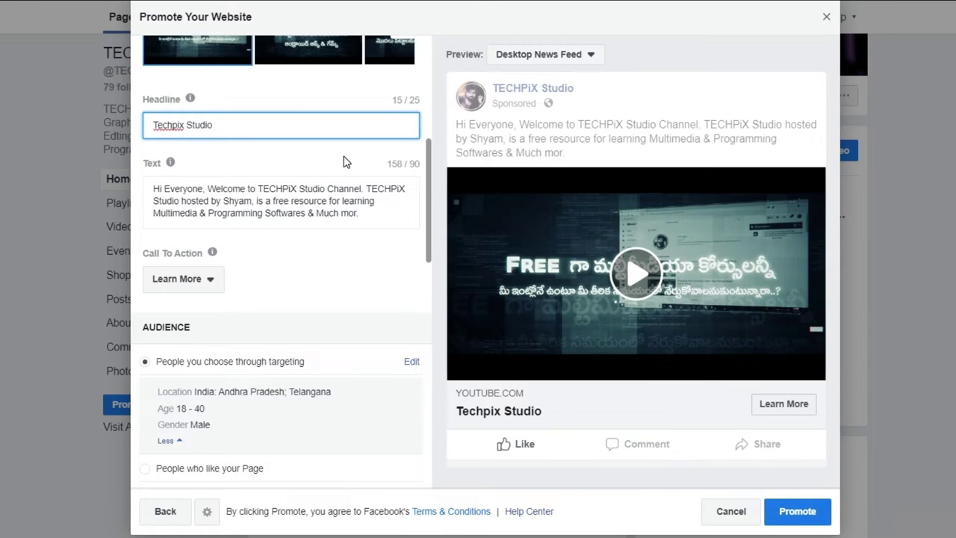
type("Youtube C")
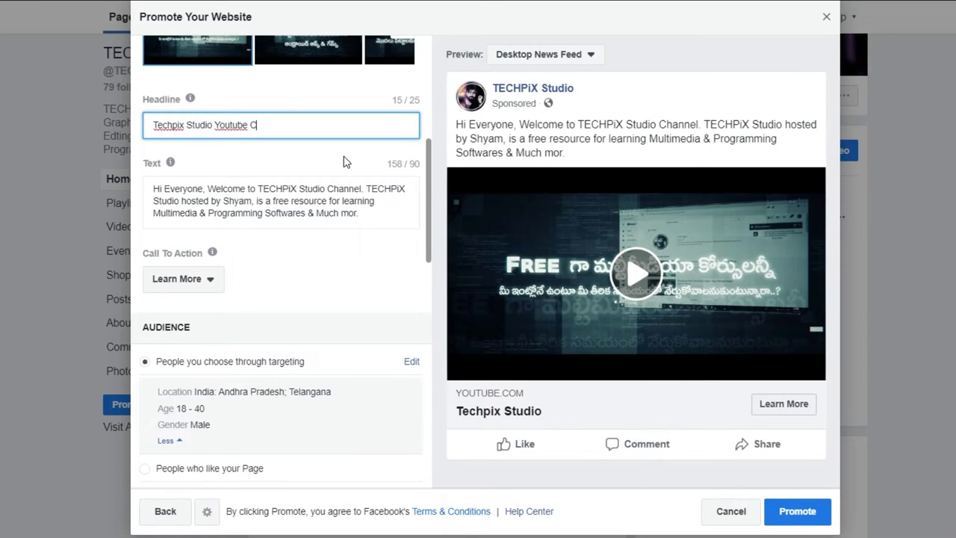
type("h")
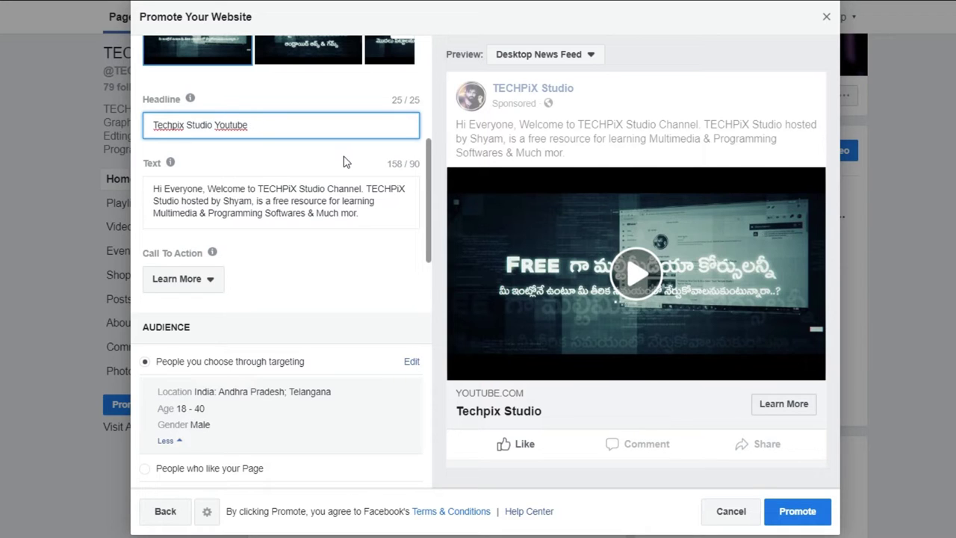
Remove the added Youtube wording from the ad headline so that it reads only "Techpix Studio"
key("BackSpace")
key("BackSpace")
key("BackSpace")
key("BackSpace")
key("BackSpace")
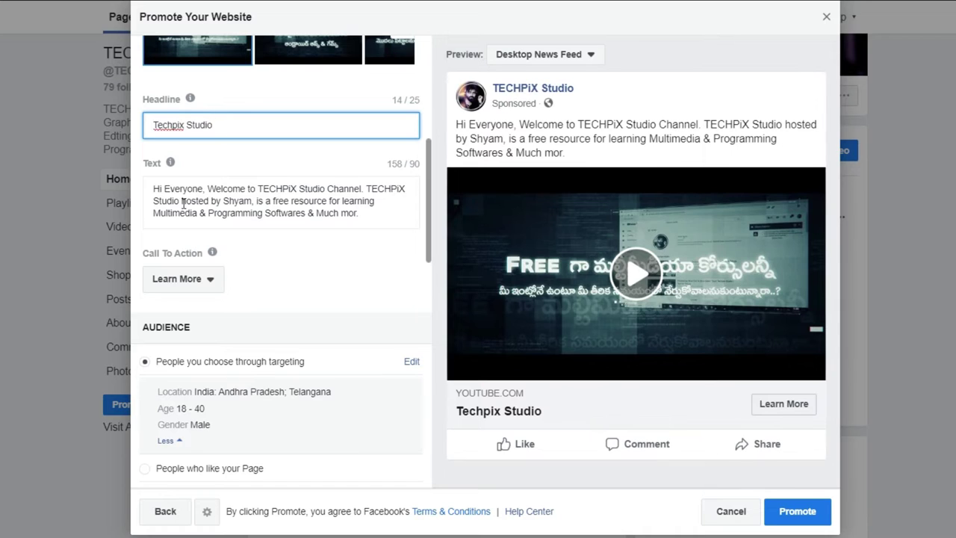
Replace the ad text with "Free Multimedia Course Training in Telugu." and a second line reading "Book Now to Join"
left_click(383, 214)
key("ctrl+a")
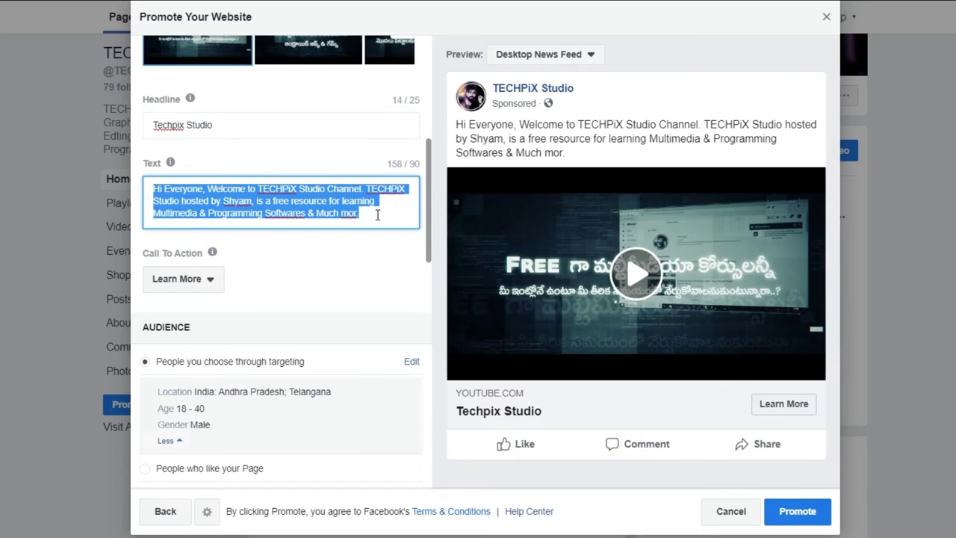
key("BackSpace")
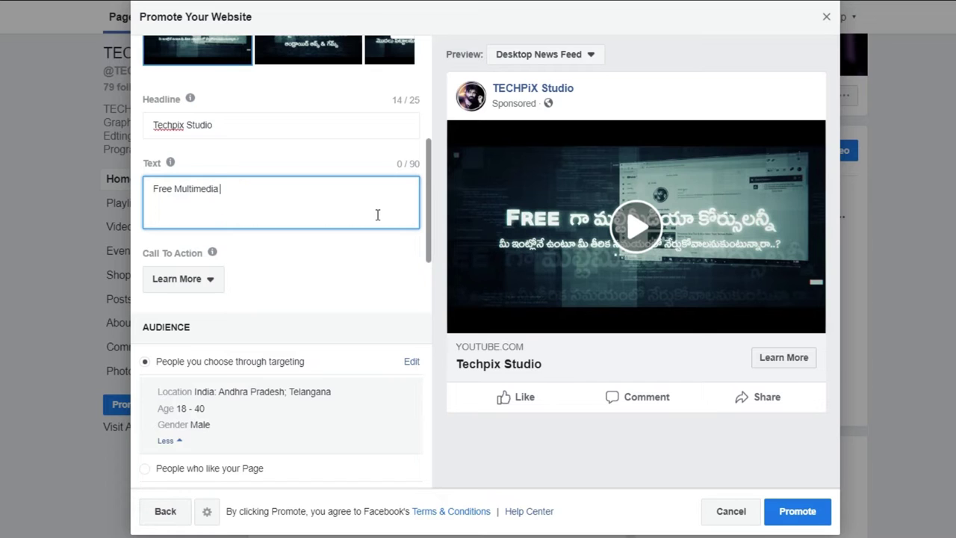
type("Course Training")
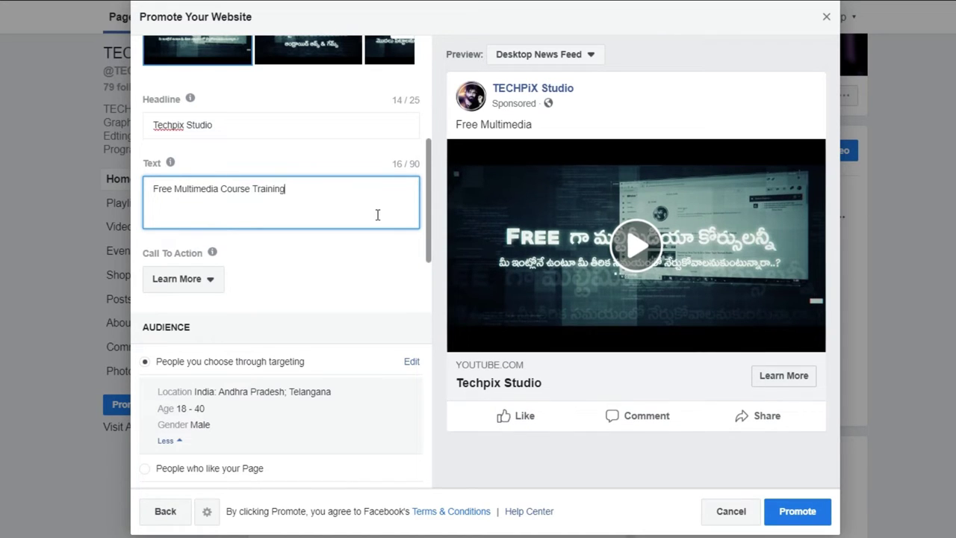
type(" in Telugu.")
key("Return")
type("Book Now to J")
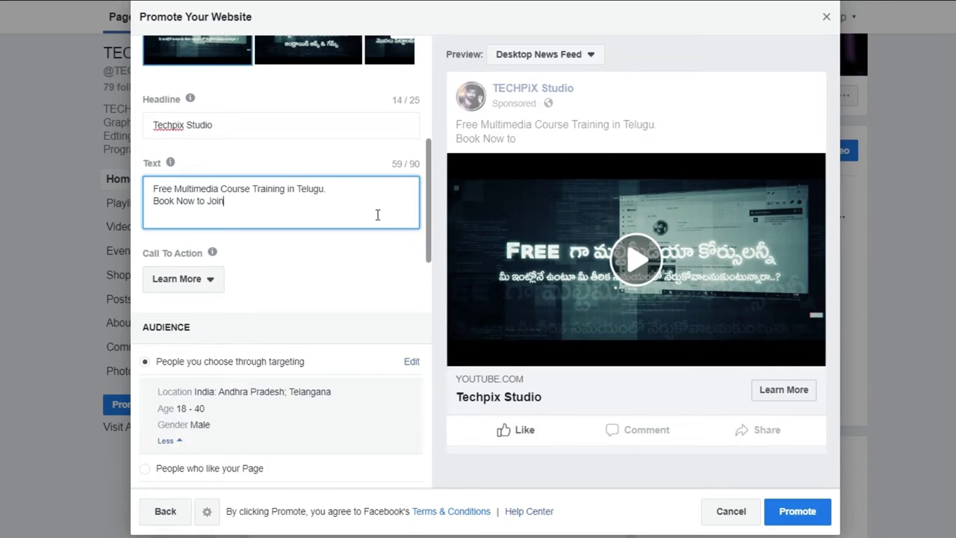
type("oin")
Add a third line to the ad text with "Subscribe :" and the channel's YouTube link ending in ?sub_confirmation=1
key("Return")
type("Subscribe")
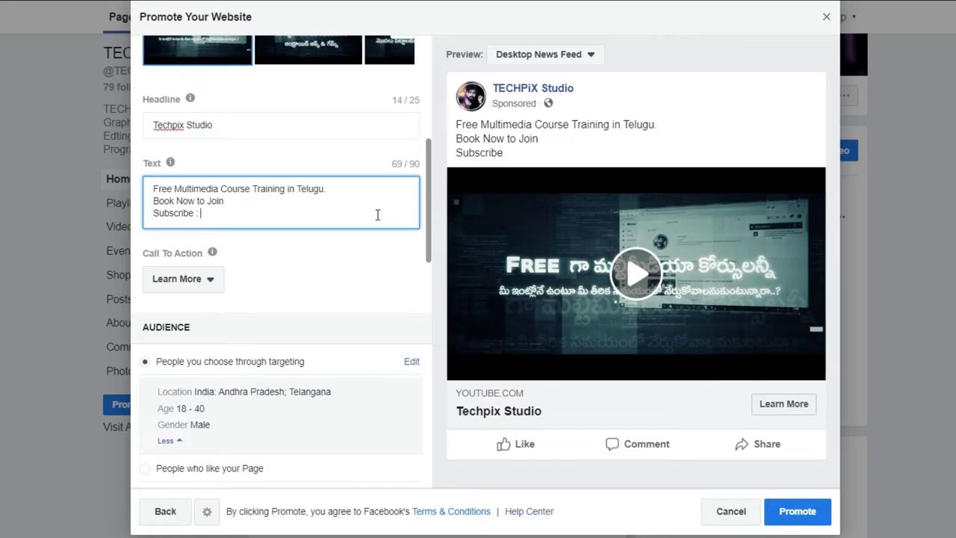
type(" :")
type("https://www.youtube.com/channel/UC49q4nT-NIQx-teg2ytZpqiw?sub_confirmation=1")
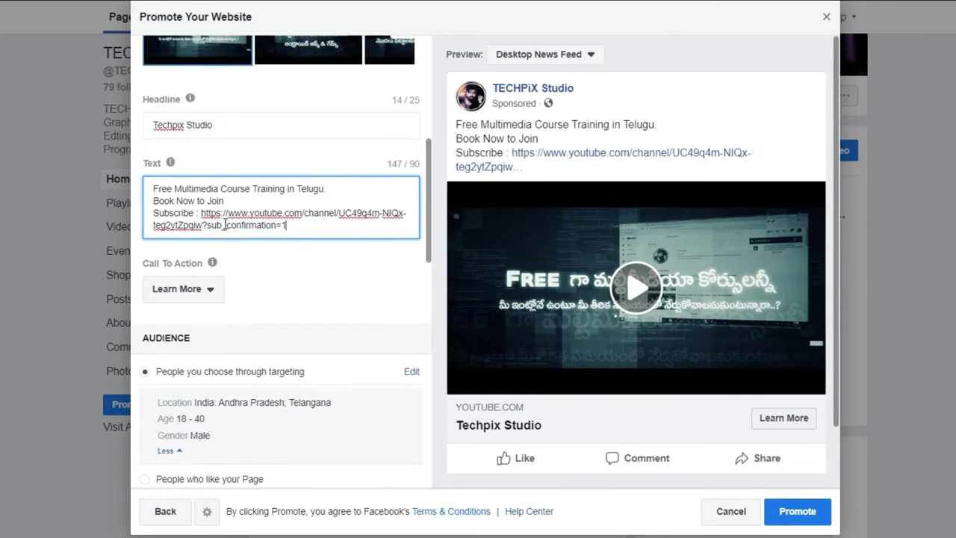
Copy the channel's subscription link from the ad text and open Bitly in a new browser tab
left_click_drag(202, 214, 336, 240)
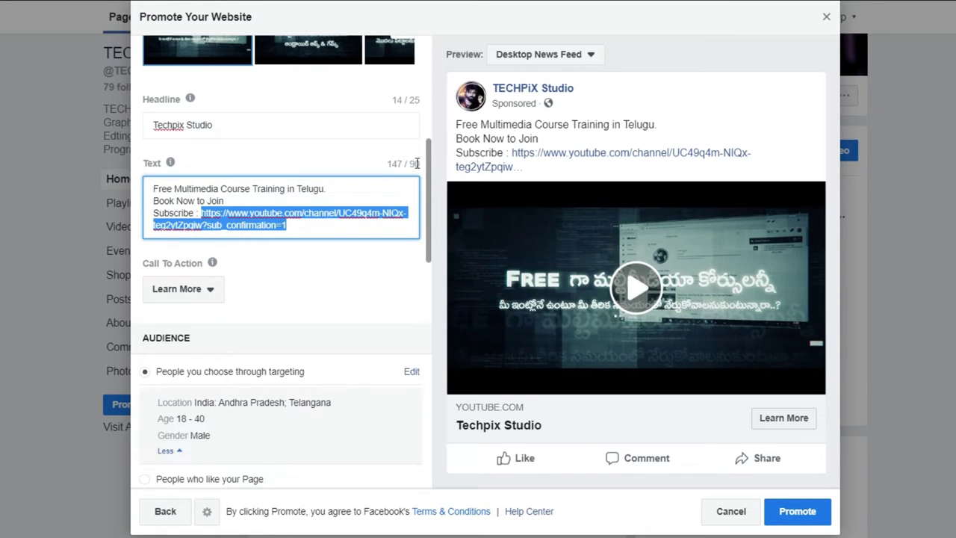
right_click(261, 227)
left_click(309, 265)
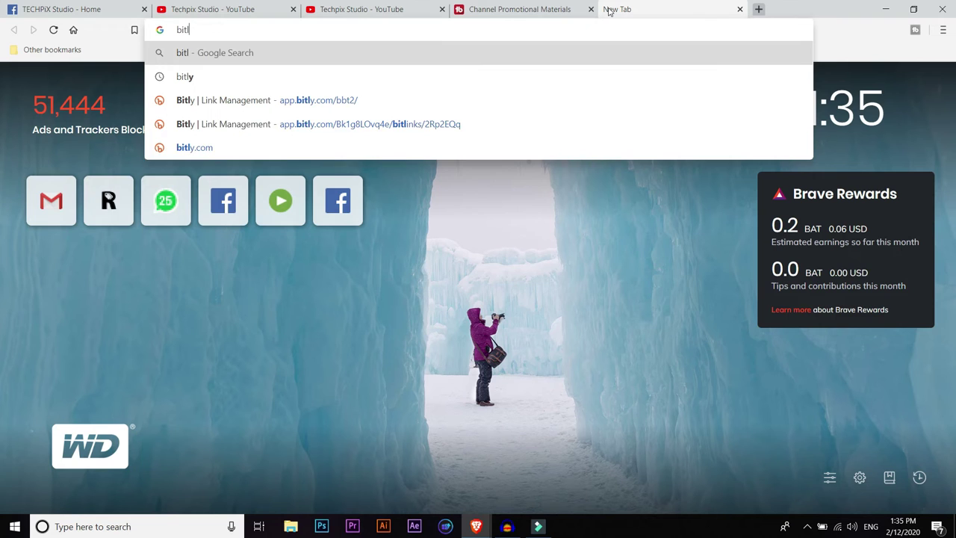
type("ly")
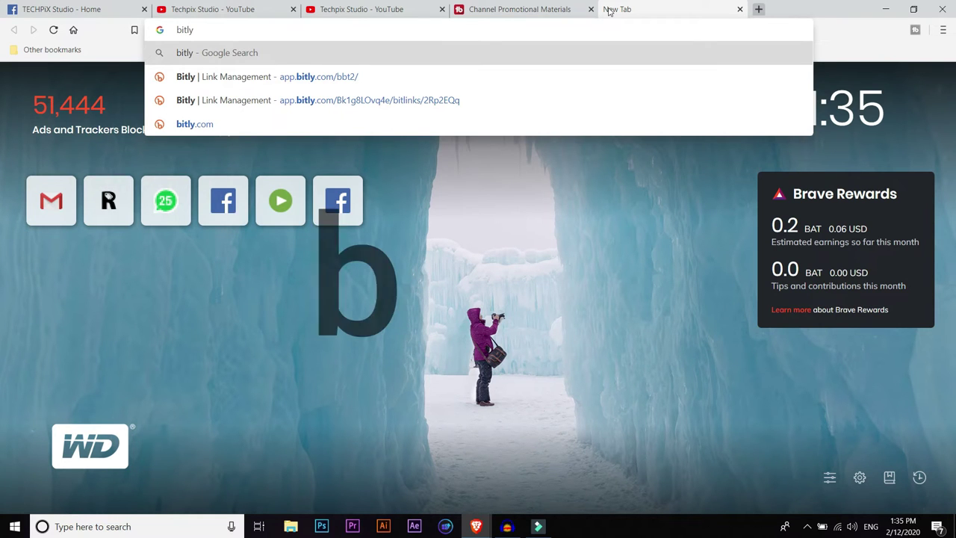
key("Return")
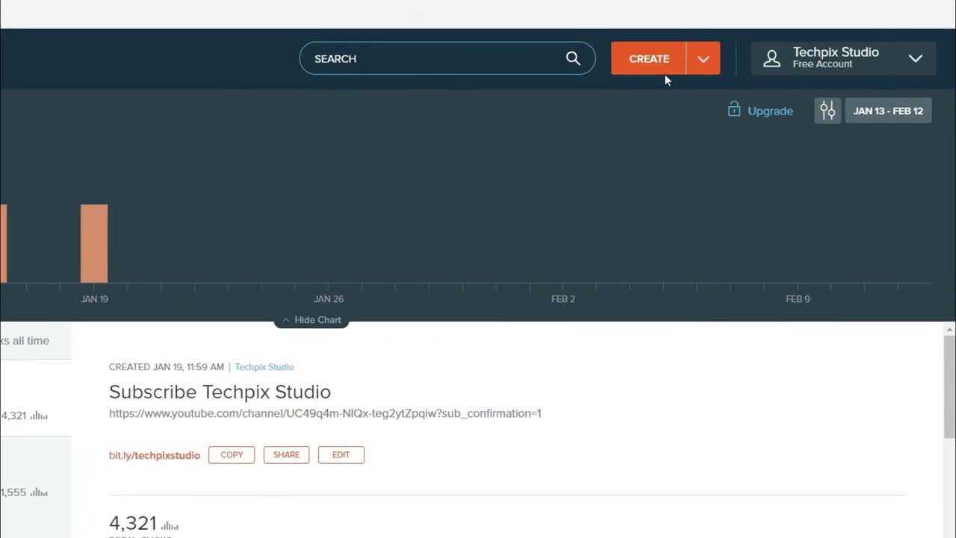
Create a short link on the bit.ly domain from the copied channel subscription link
left_click(687, 65)
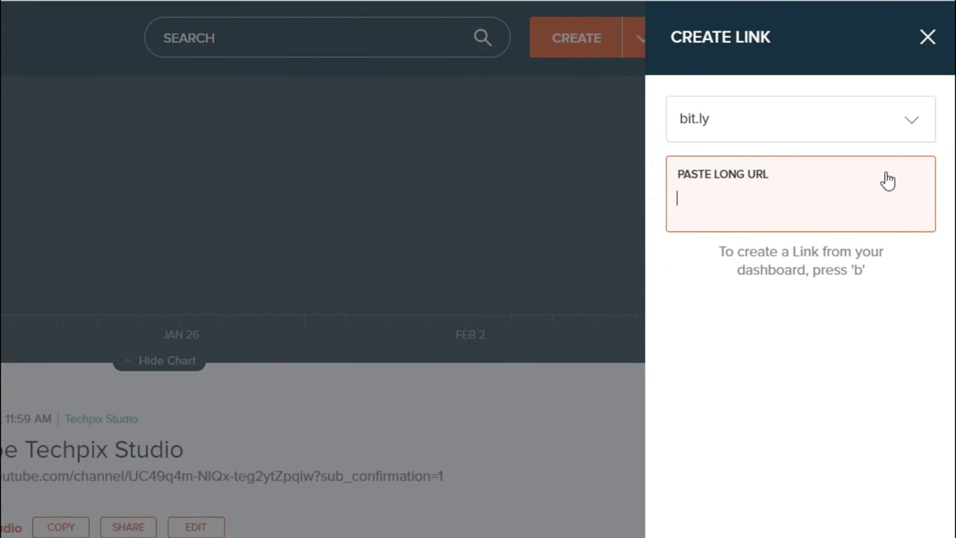
left_click(913, 127)
left_click(915, 131)
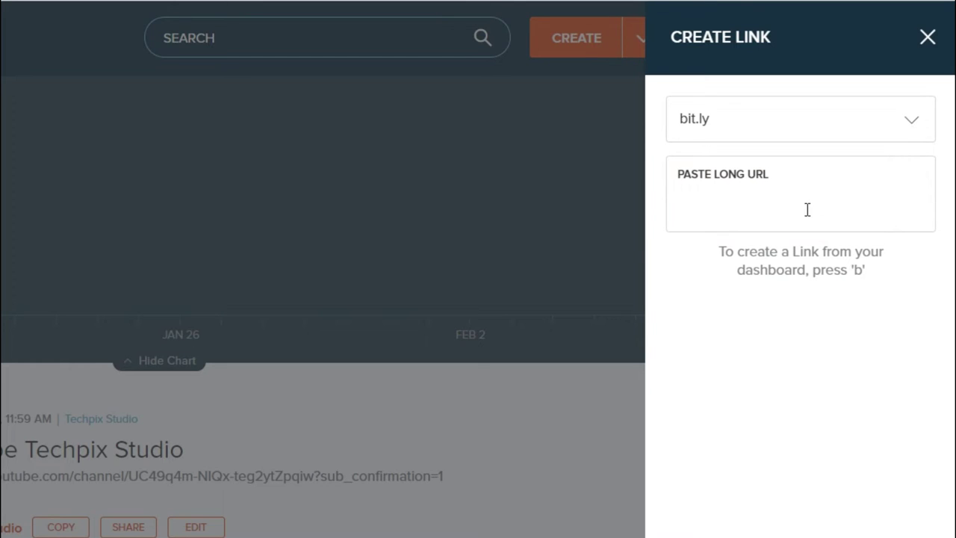
left_click(706, 203)
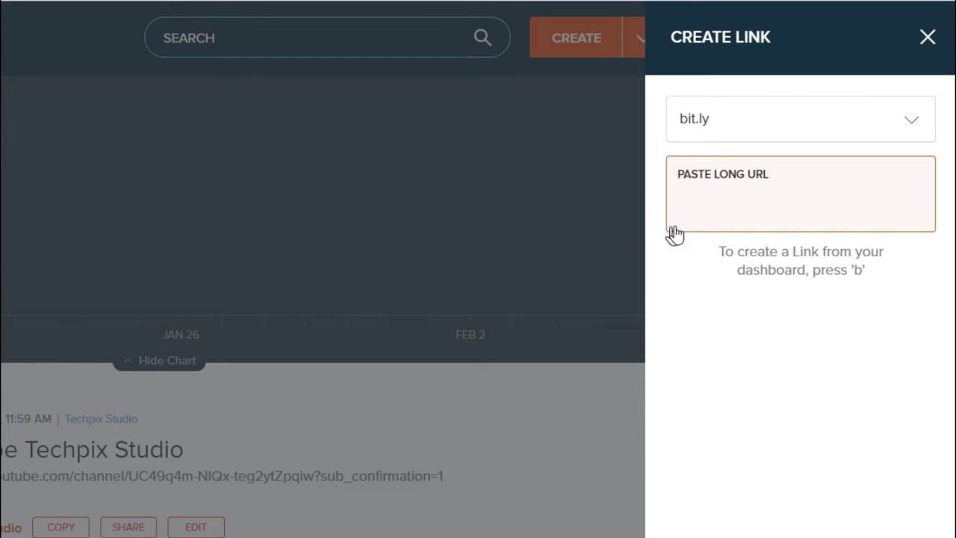
key("ctrl+v")
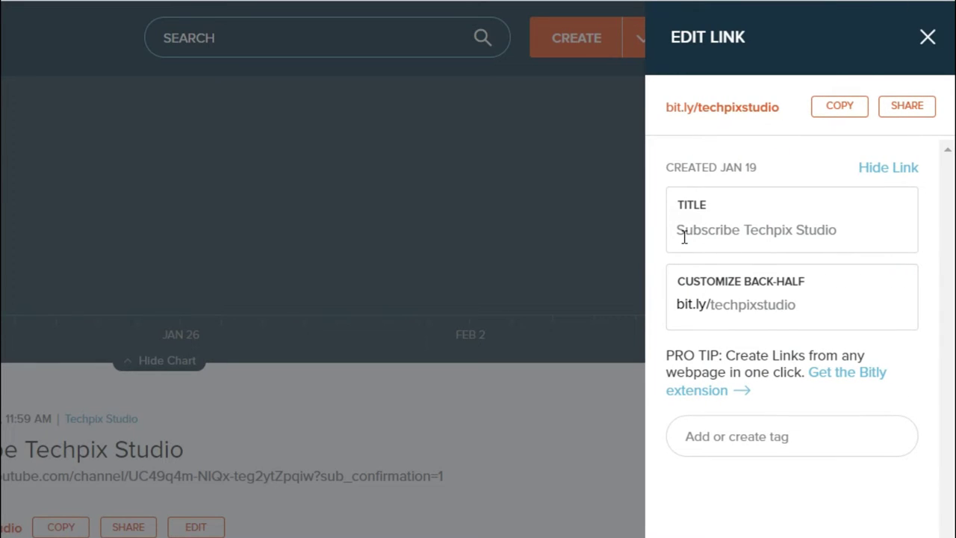
Examine the short link's title and its customizable back-half, highlighting the back-half text
left_click(722, 229)
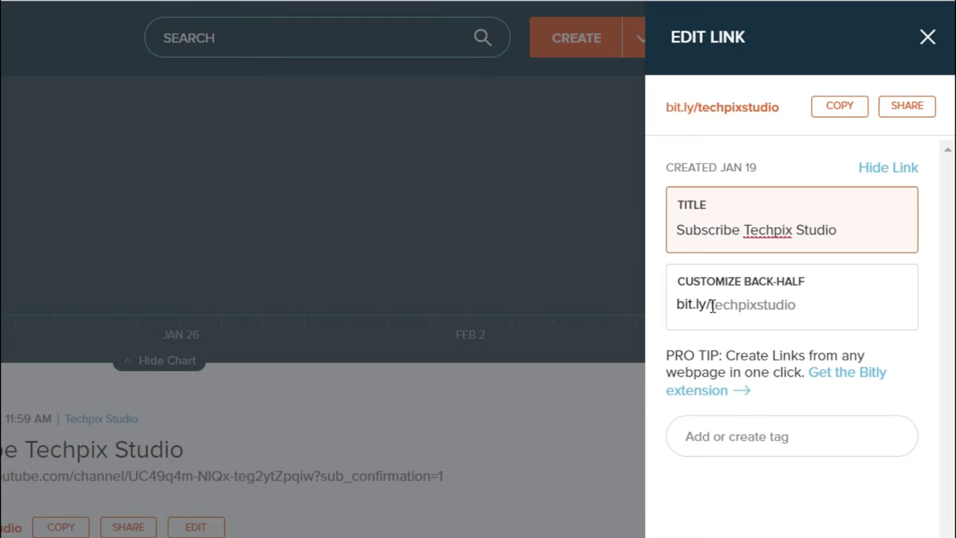
left_click_drag(712, 305, 802, 323)
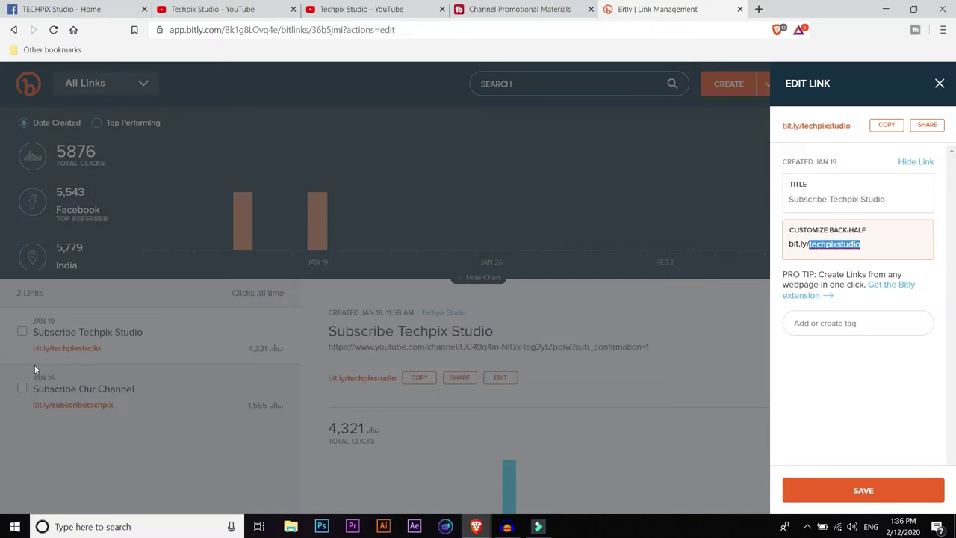
left_click(886, 249)
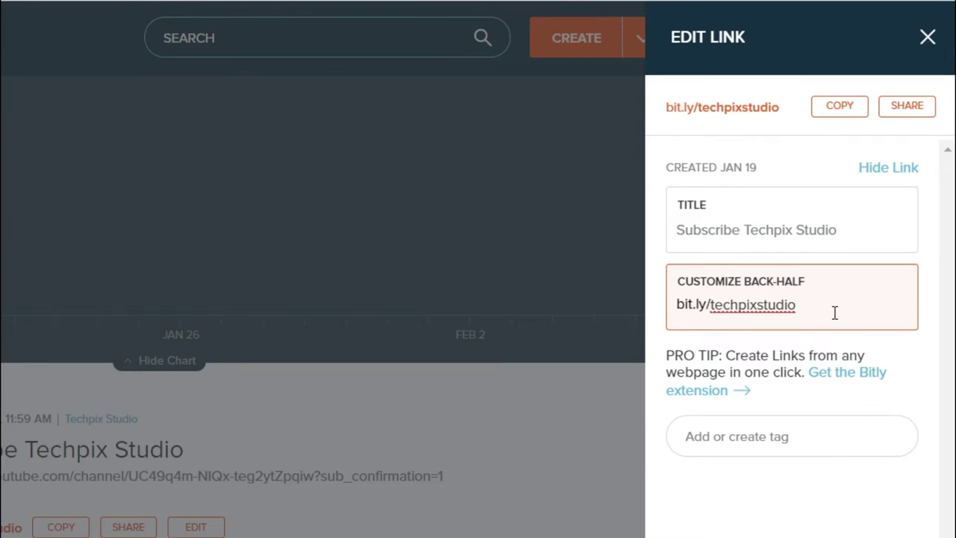
Replace the short link's custom back-half with Techpixstudio and save the change
key("BackSpace")
key("BackSpace")
key("BackSpace")
key("BackSpace")
key("BackSpace")
key("BackSpace")
key("BackSpace")
key("BackSpace")
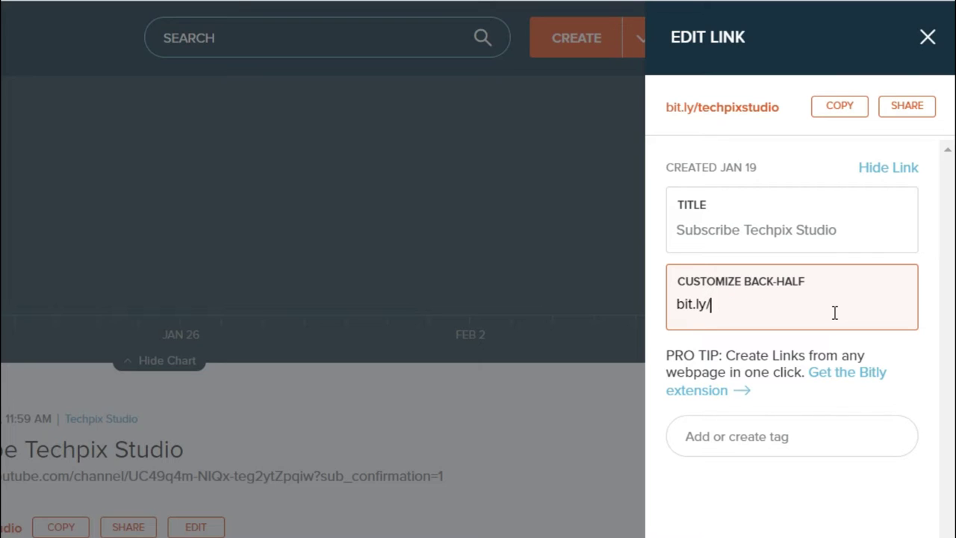
type("Techpixstudio")
key("Return")
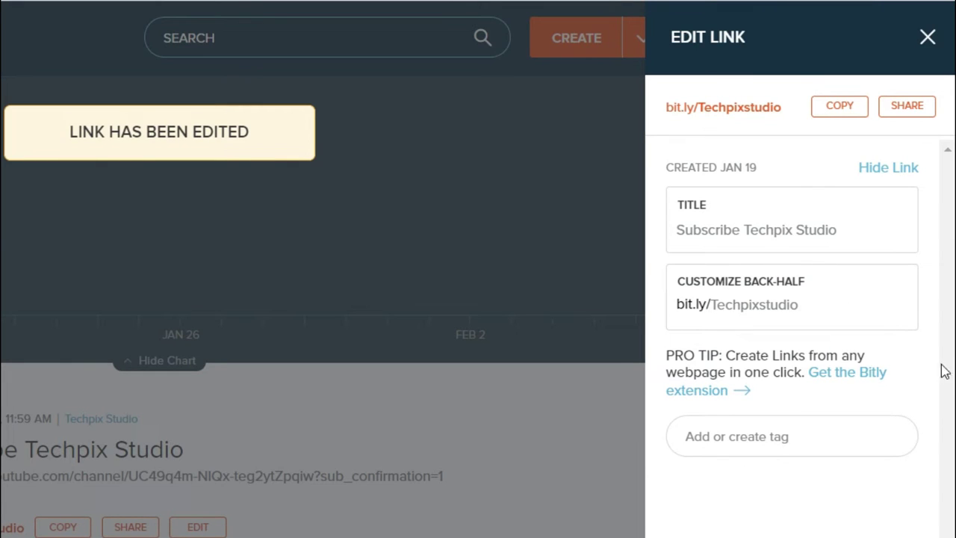
left_click(837, 107)
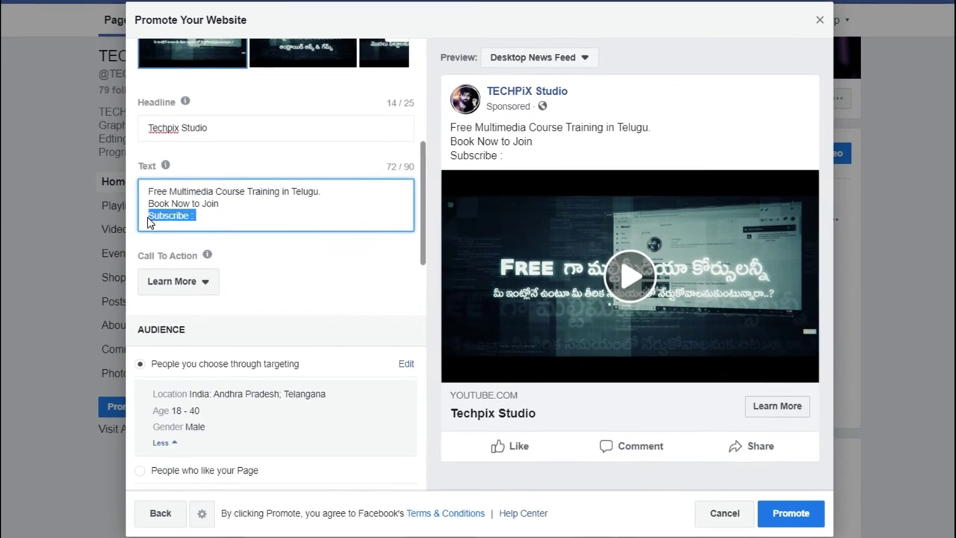
key("ctrl+v")
key("BackSpace")
key("BackSpace")
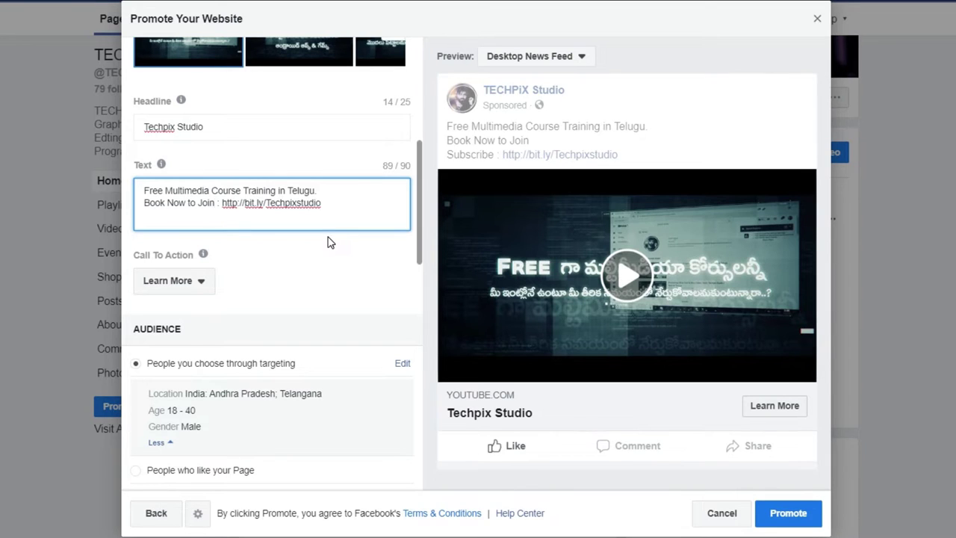
Set the ad's call to action to Book Now and highlight the ad text to check it against the preview
scroll(329, 241, "down", 1)
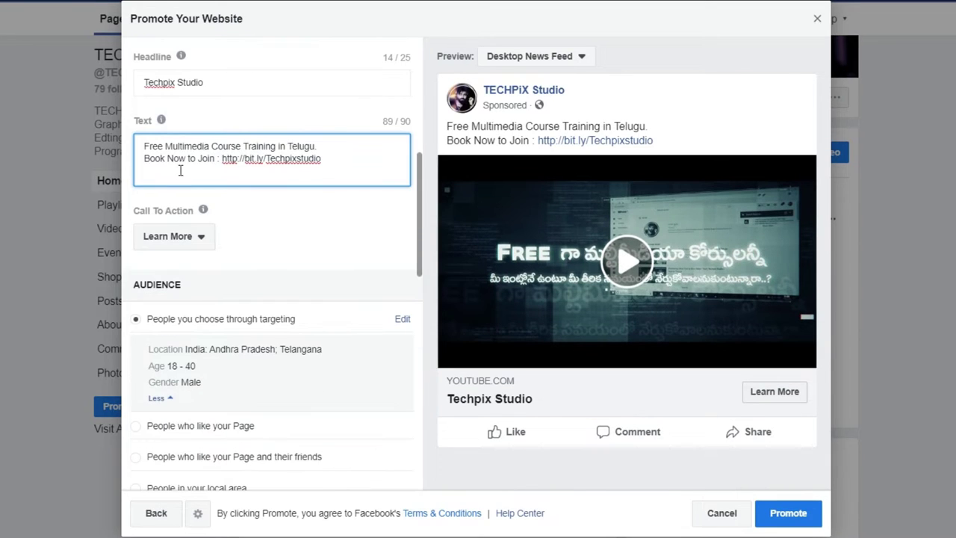
left_click(192, 237)
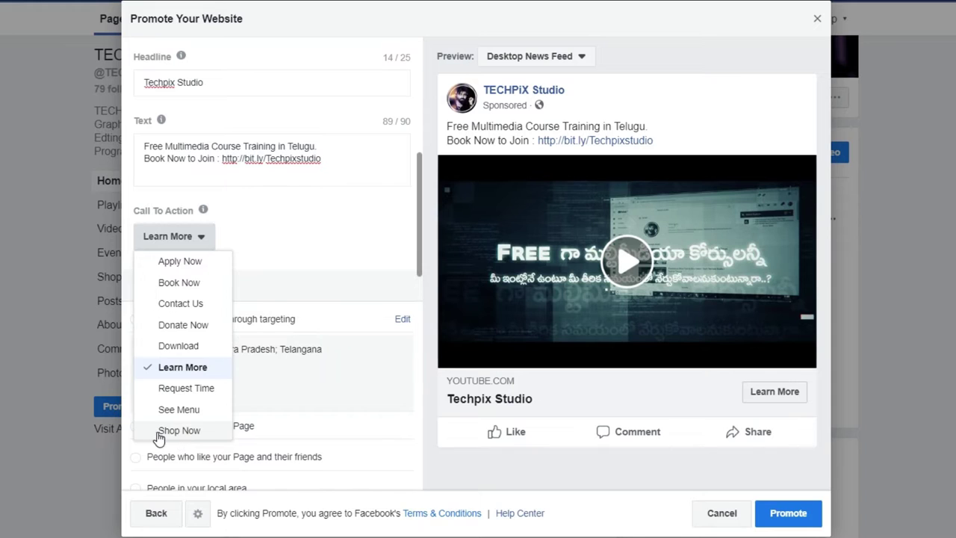
left_click(161, 284)
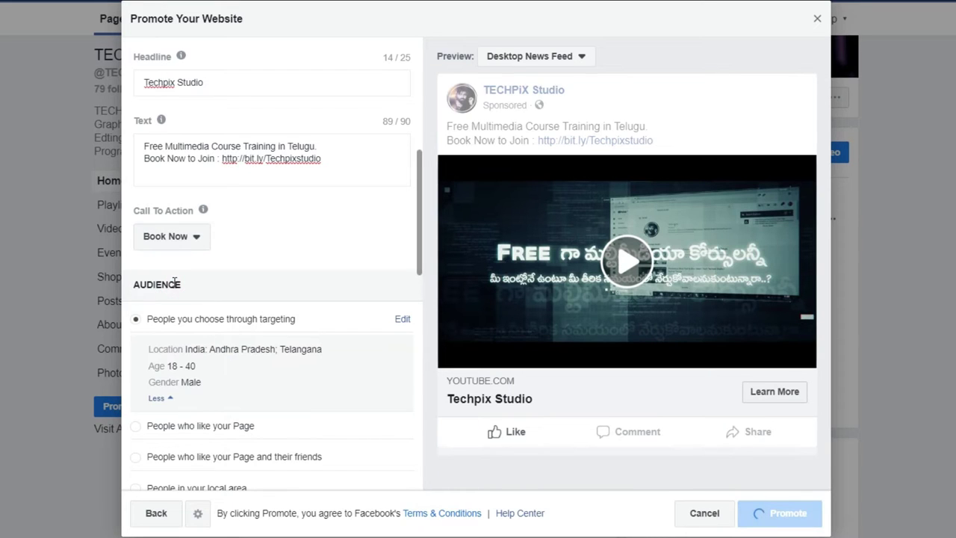
left_click_drag(323, 159, 136, 148)
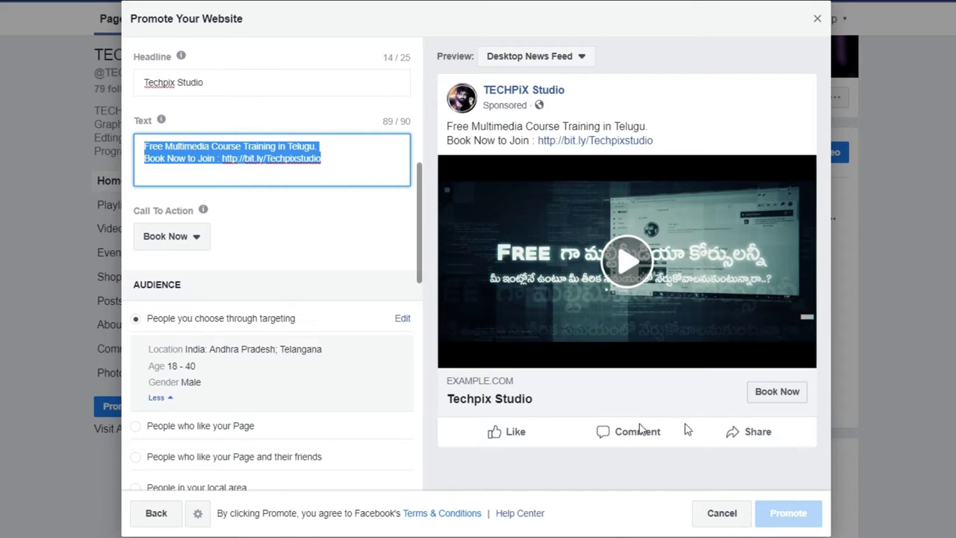
Open the audience chosen through targeting for editing and look at its gender and age-range options
left_click_drag(417, 235, 418, 270)
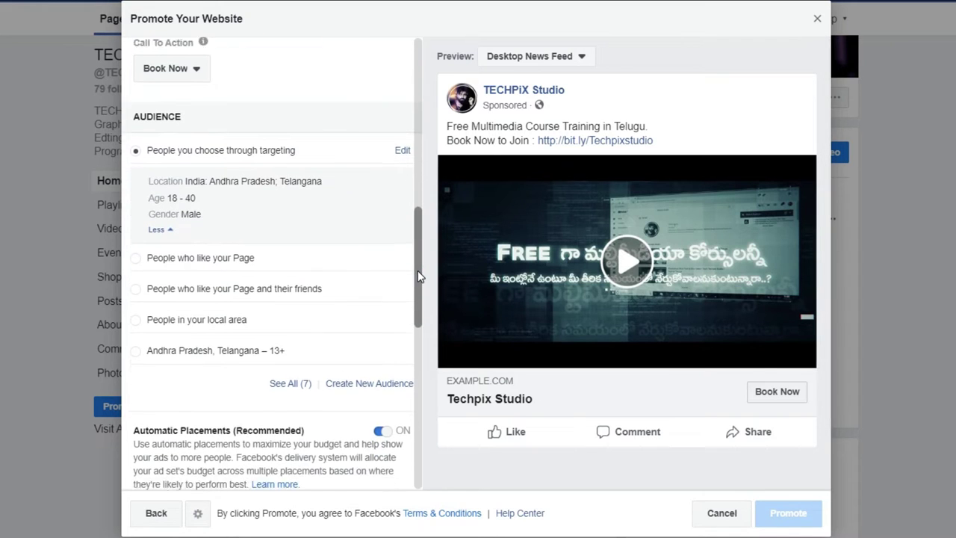
left_click(403, 143)
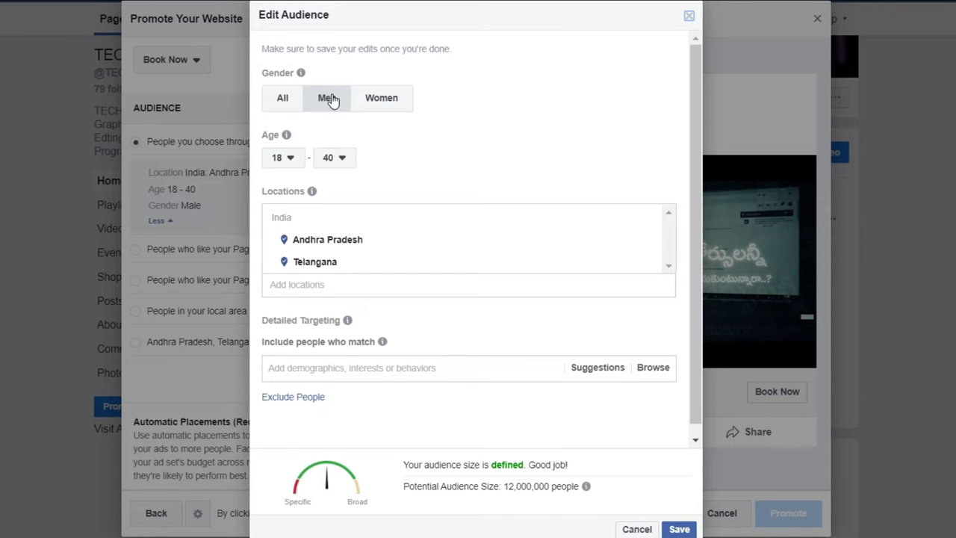
left_click(300, 165)
left_click(298, 168)
left_click(290, 161)
left_click(289, 161)
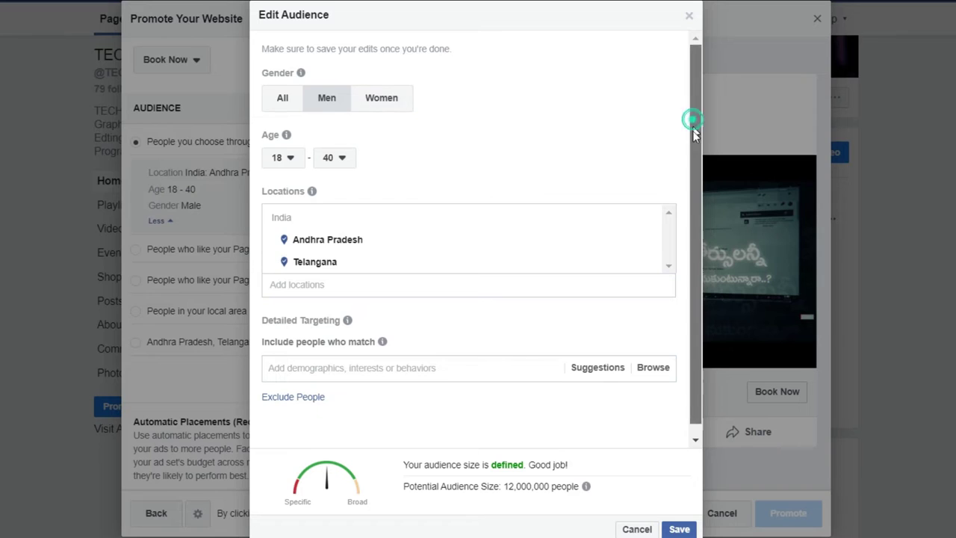
Search the audience locations for Vijayawada and close the suggestions without adding a location
scroll(683, 134, "down", 1)
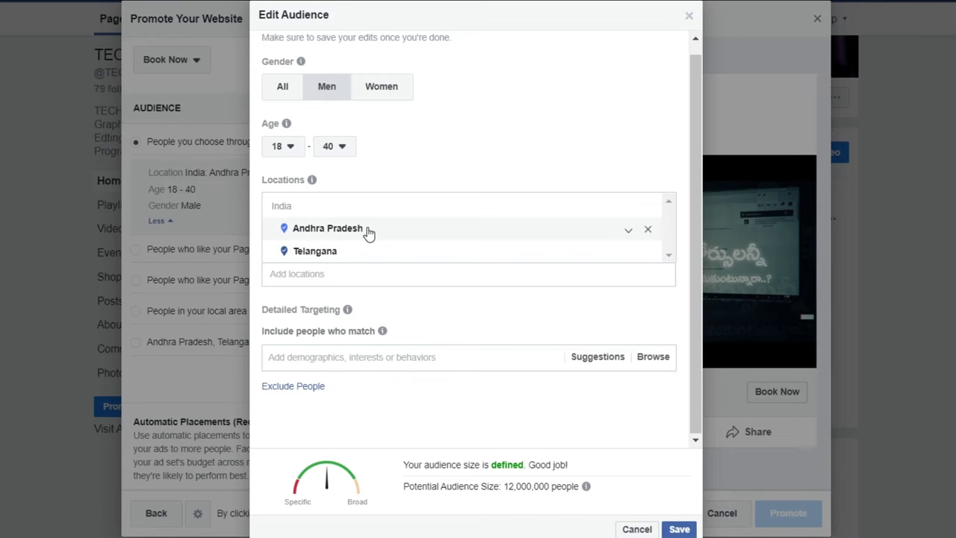
left_click(356, 278)
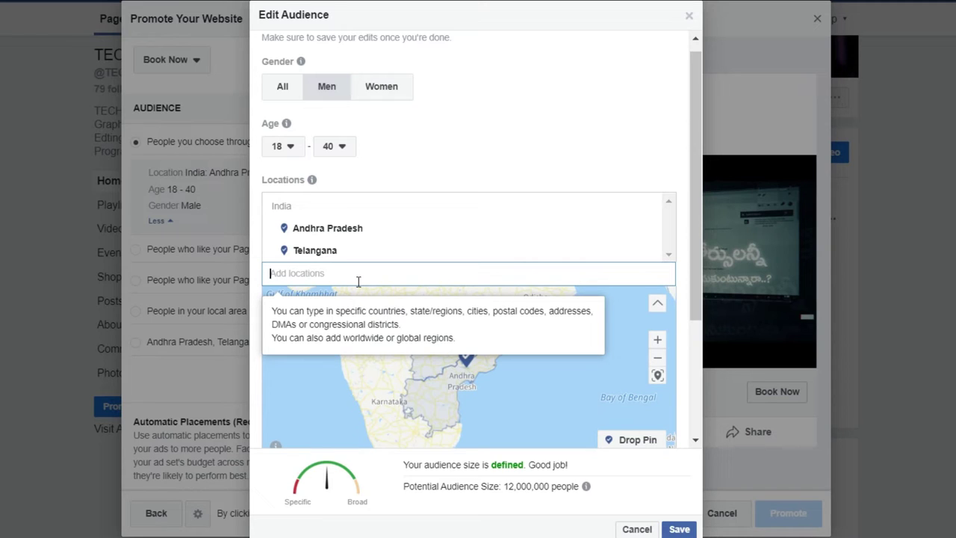
left_click(371, 279)
type("Vija")
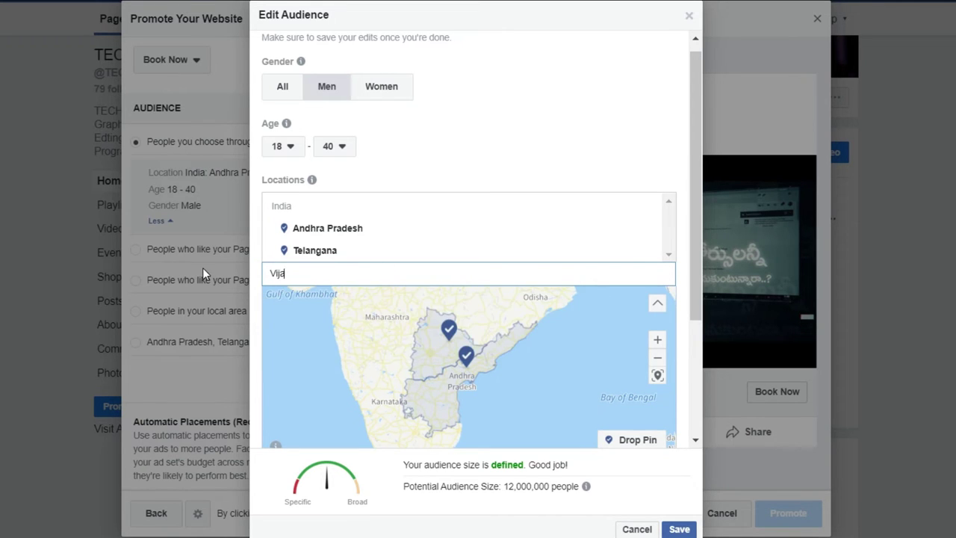
type("yawada")
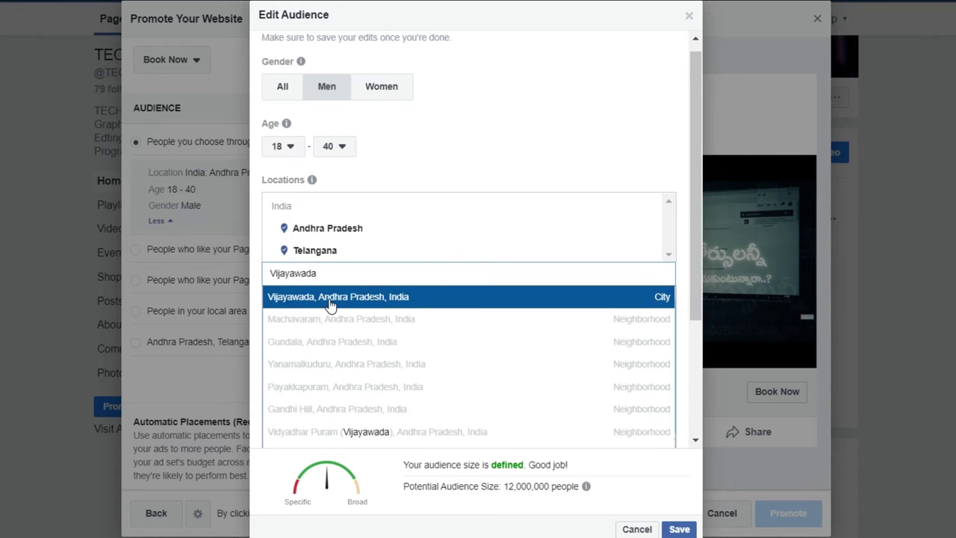
left_click(652, 219)
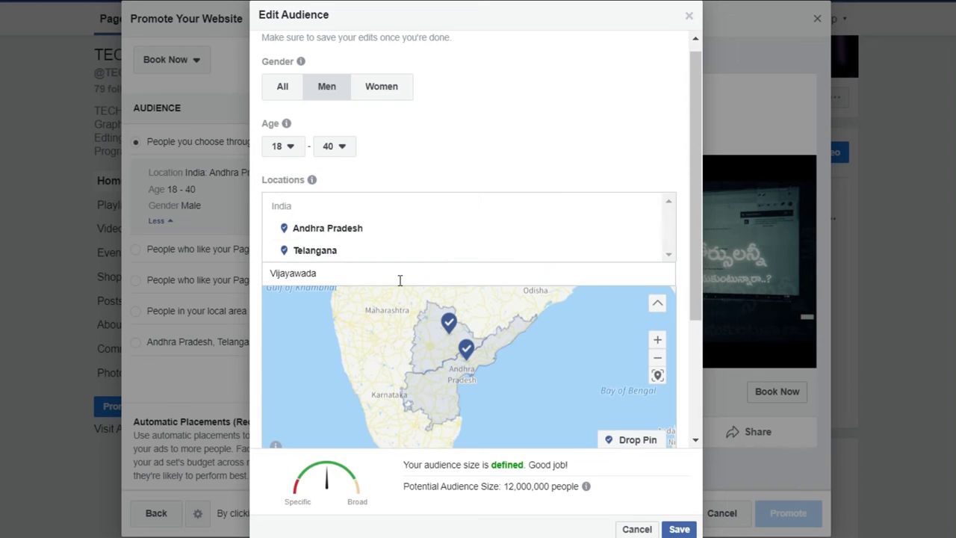
Try Food as an interest in the audience's detailed targeting, and remove it again
scroll(683, 314, "down", 2)
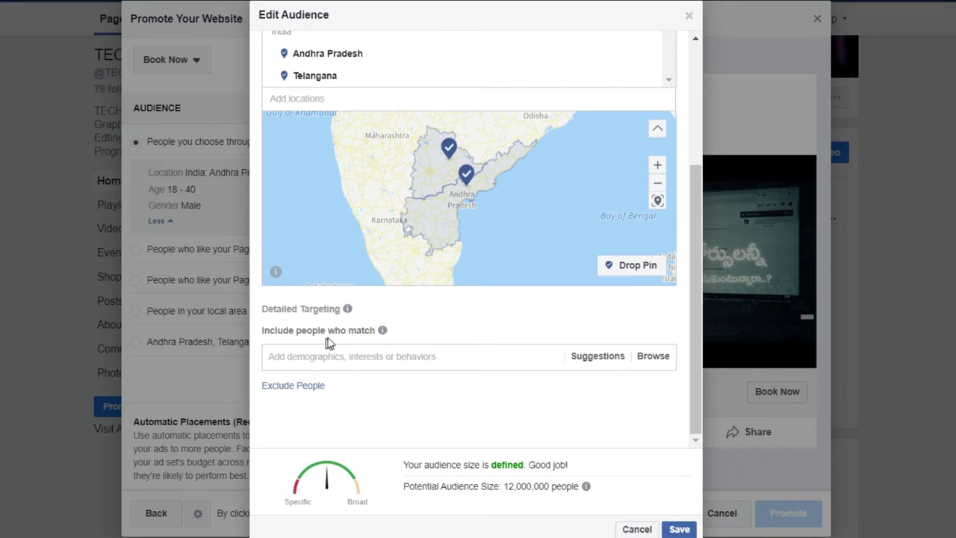
mouse_move(377, 338)
left_click(444, 355)
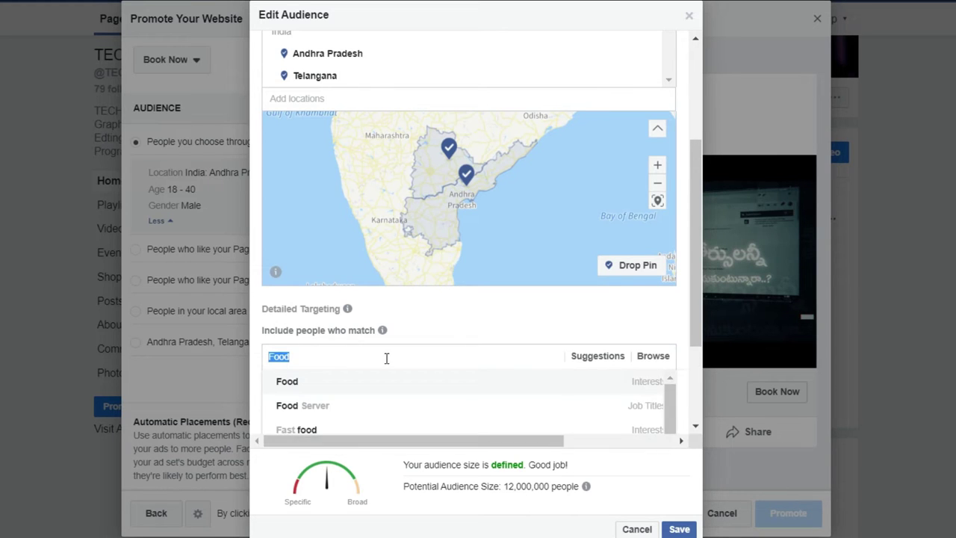
key("BackSpace")
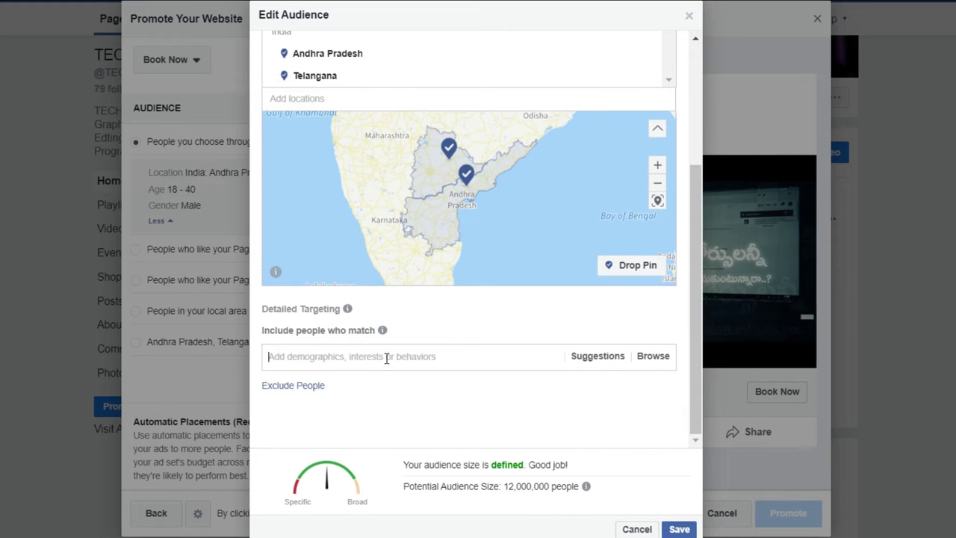
left_click(386, 356)
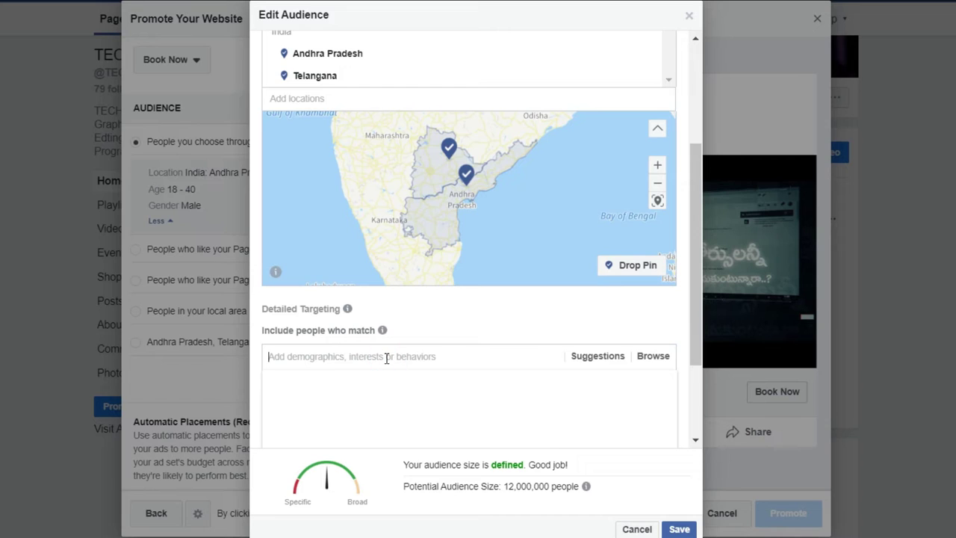
type("Foot")
key("BackSpace")
type("d")
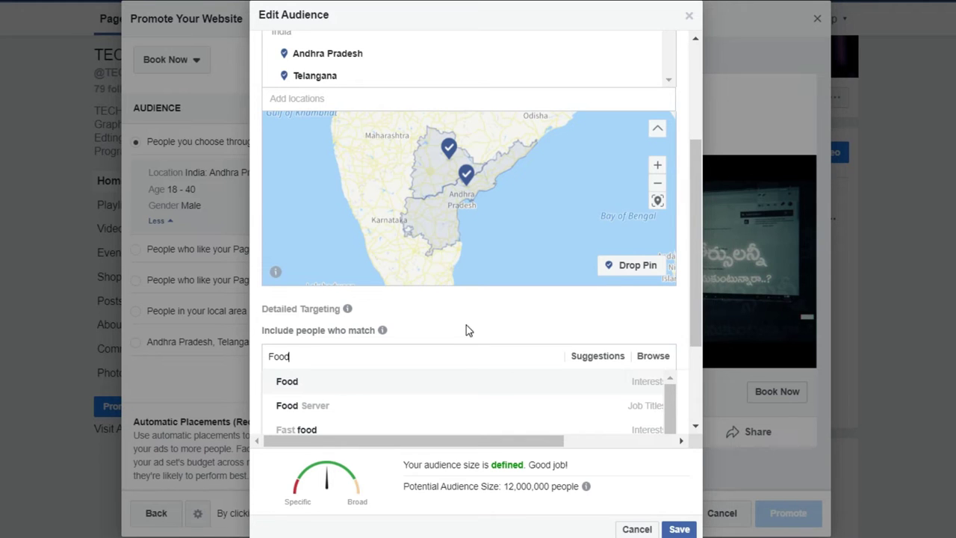
left_click(346, 383)
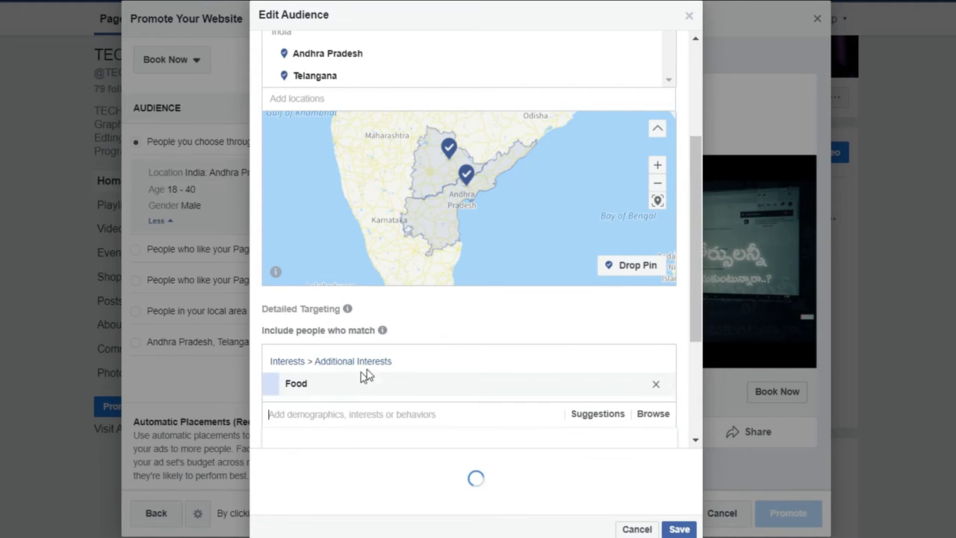
left_click(655, 386)
Try Information technology as a detailed-targeting interest for the audience, and remove it again
left_click(444, 356)
type("Informa")
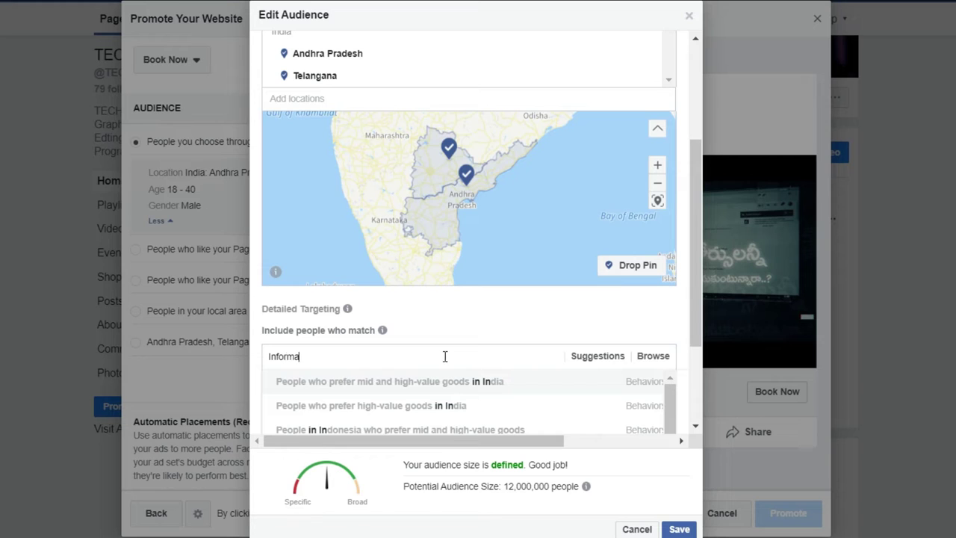
type("tion")
left_click(370, 405)
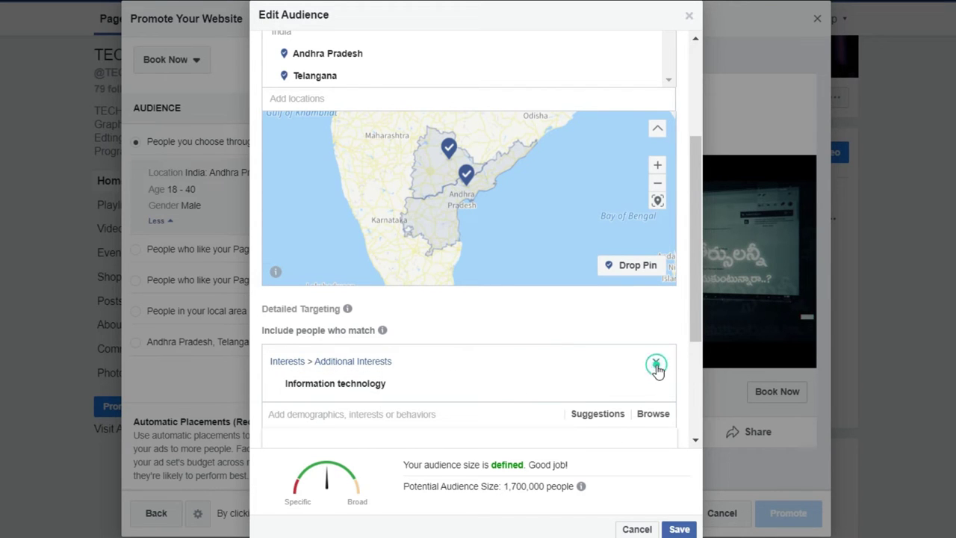
left_click(660, 362)
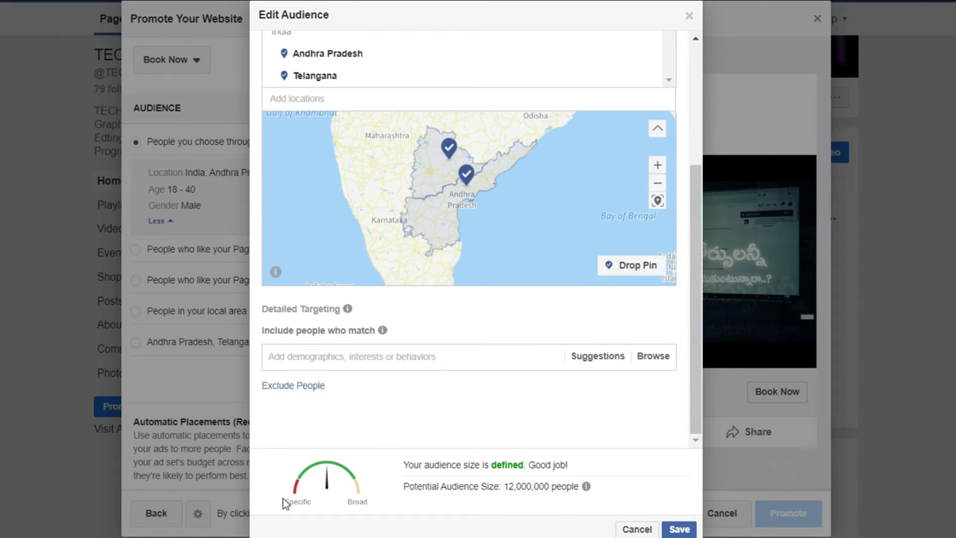
Check the audience size gauge between Specific and Broad, and save the audience
left_click_drag(378, 478, 384, 510)
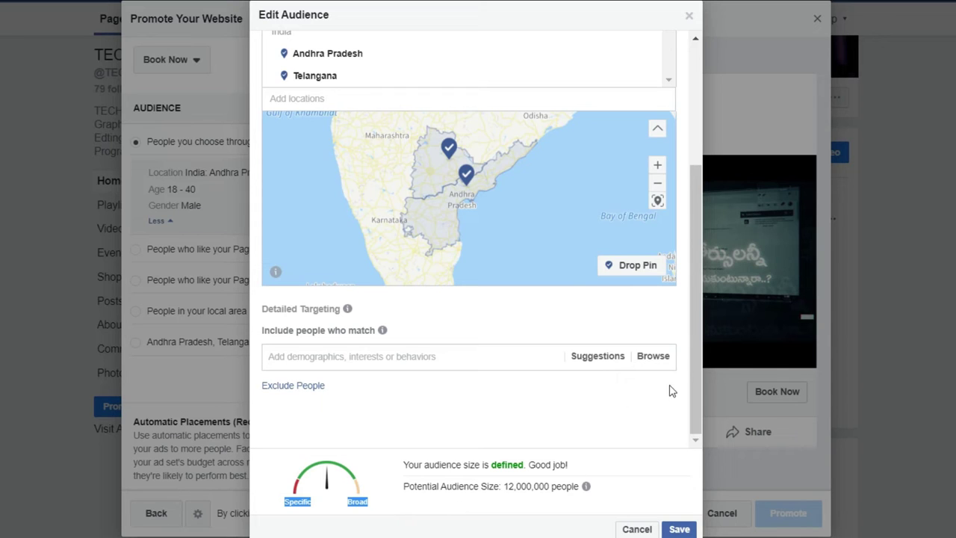
left_click(626, 465)
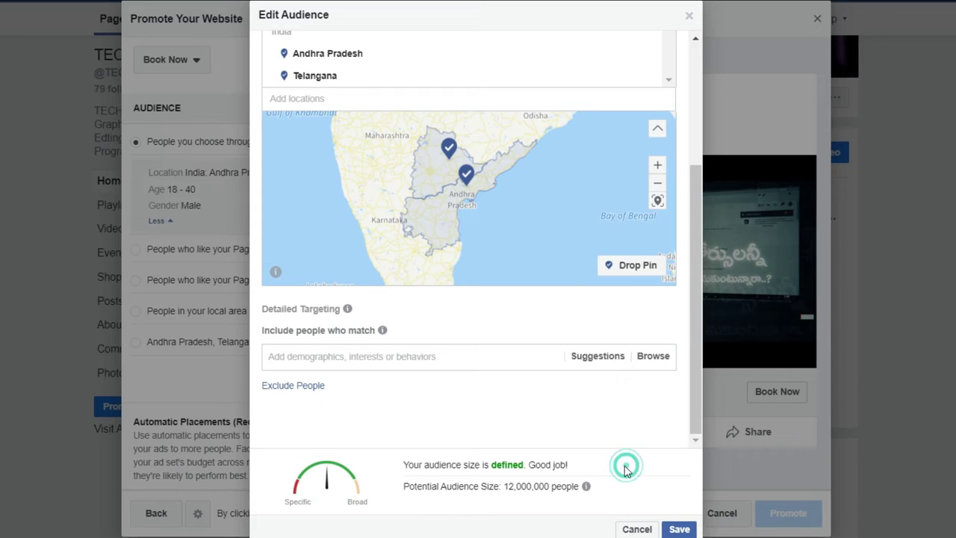
left_click(673, 530)
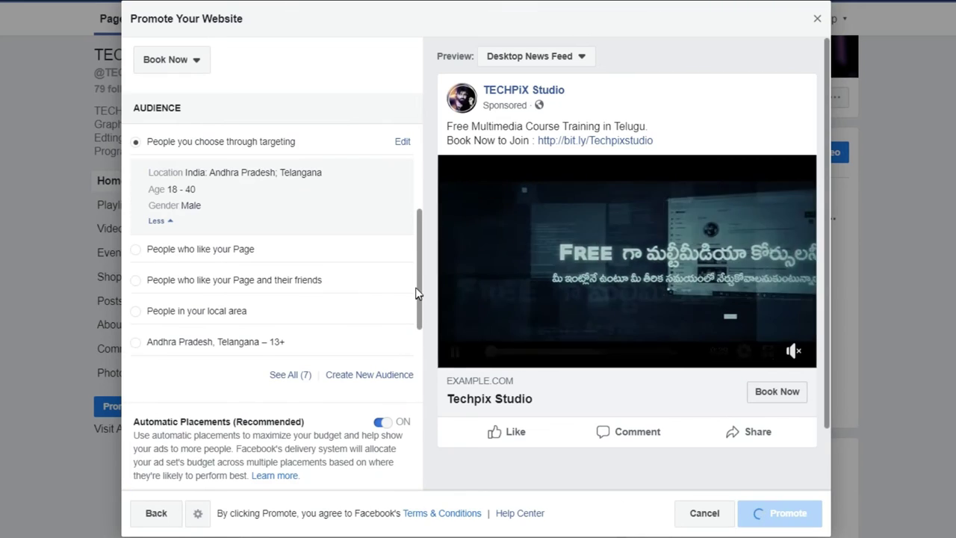
Review the placement and spending-limit sections, switching the ad to run continuously and back to a chosen end date
left_click_drag(419, 292, 418, 365)
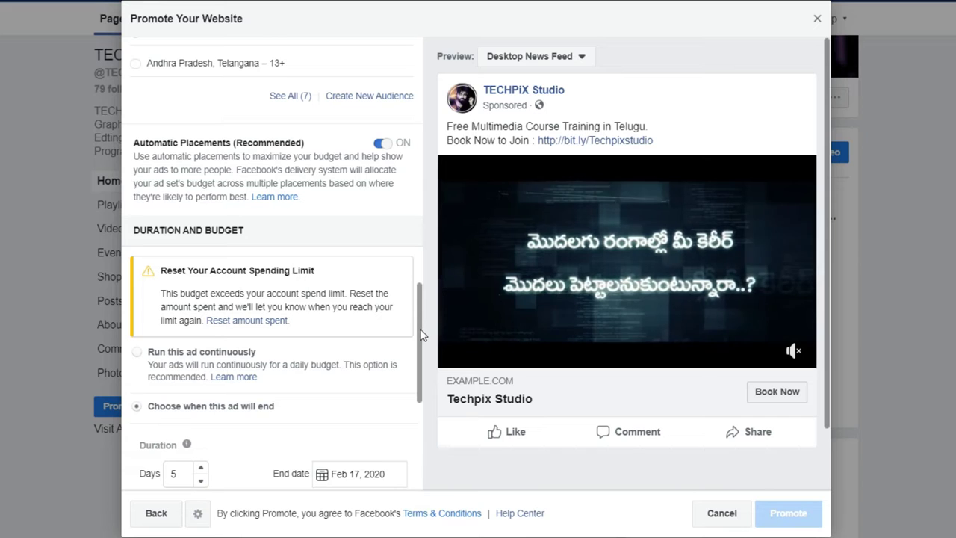
left_click_drag(420, 331, 404, 345)
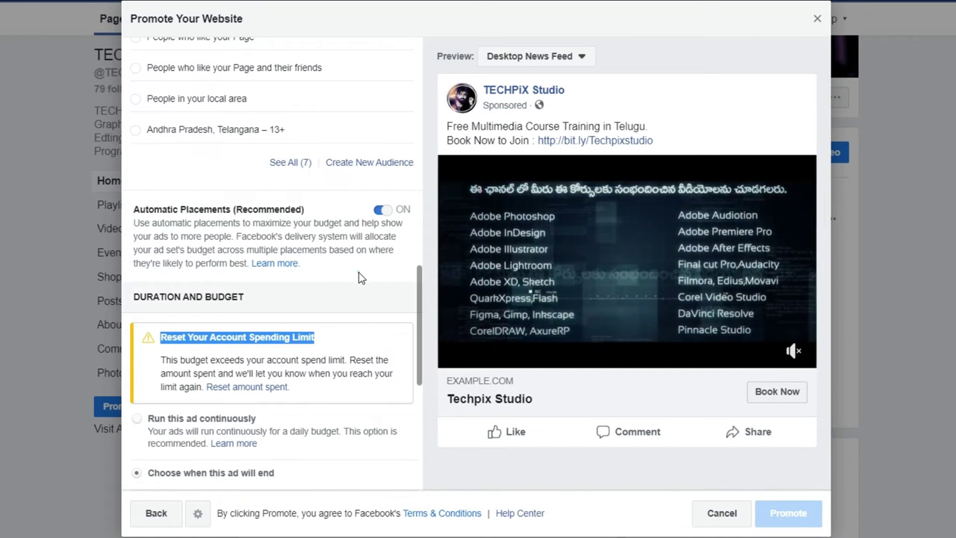
left_click(252, 340)
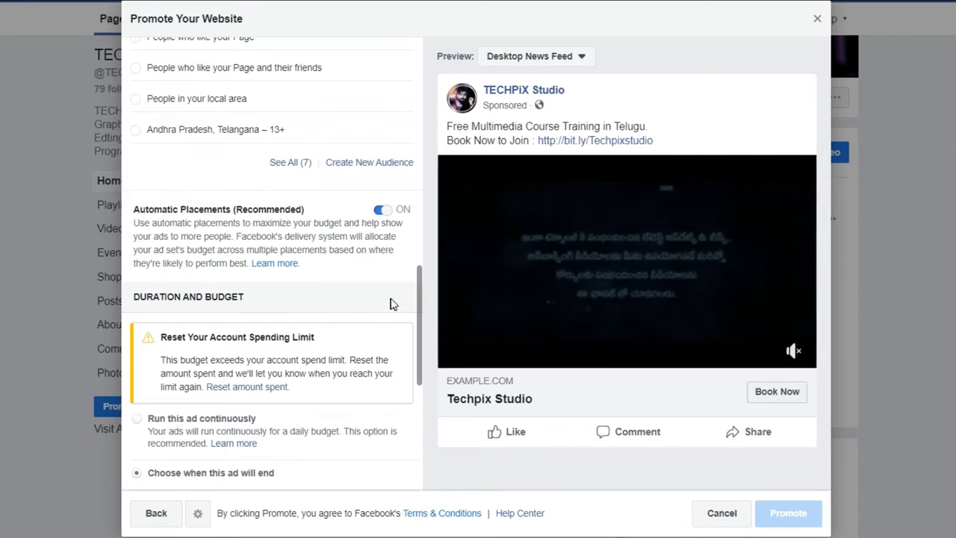
left_click_drag(420, 306, 420, 400)
left_click(192, 146)
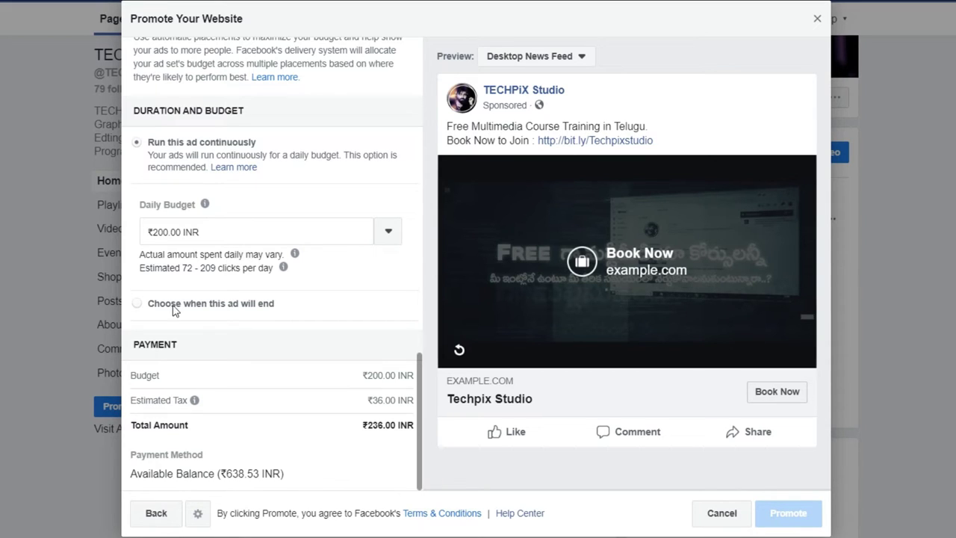
left_click(138, 303)
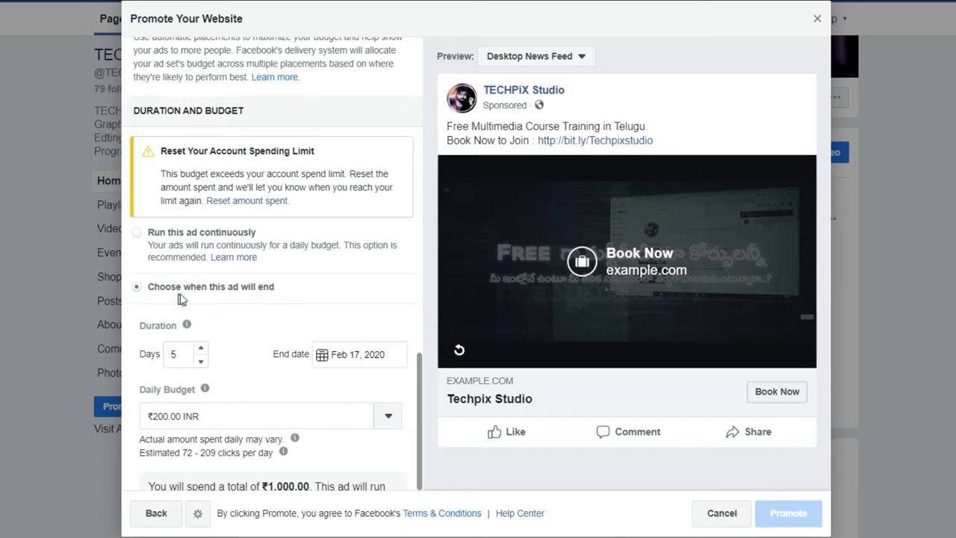
Set the ad's duration to 3 days, ending Feb 15, 2020
left_click(200, 350)
left_click(200, 362)
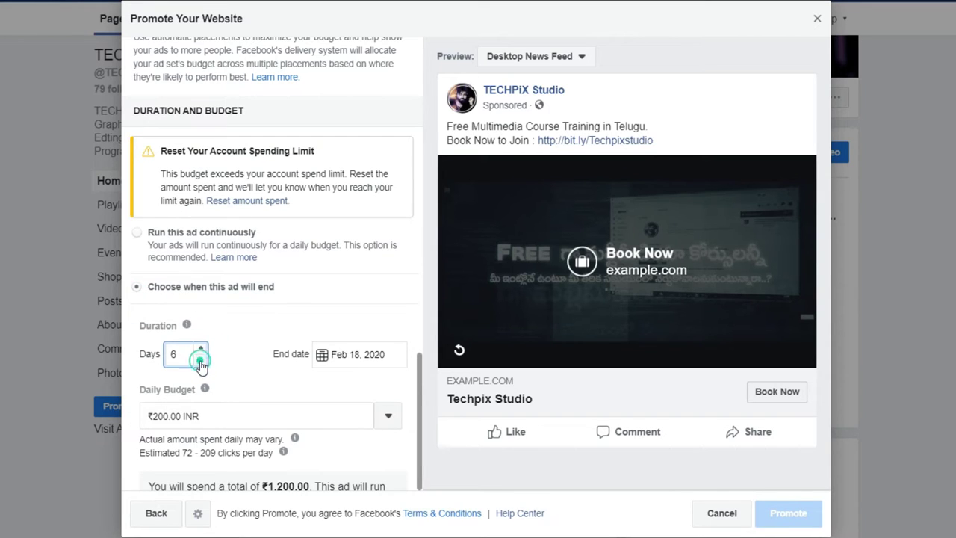
left_click(200, 361)
left_click(200, 361)
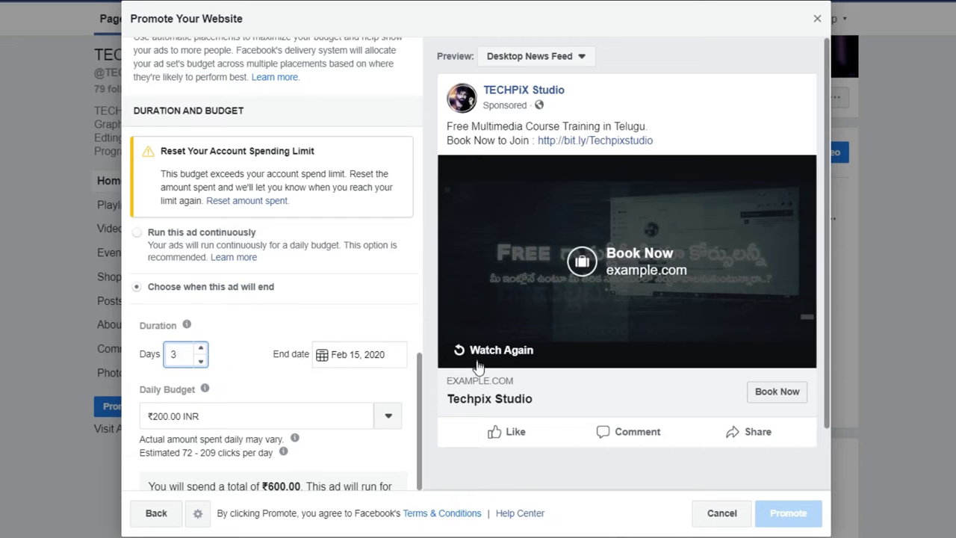
Check the end-date calendar for the ad, and switch the schedule to run the ad continuously
left_click(373, 354)
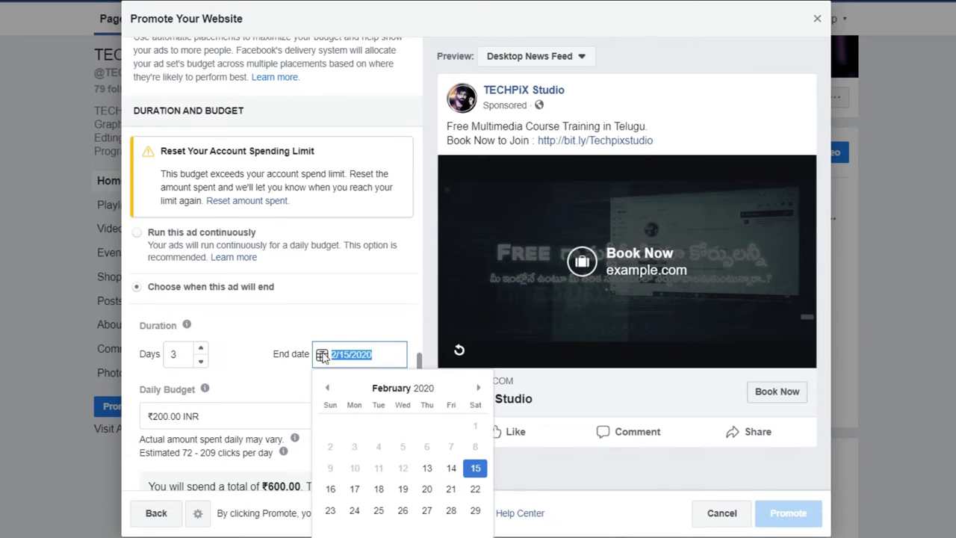
left_click(357, 326)
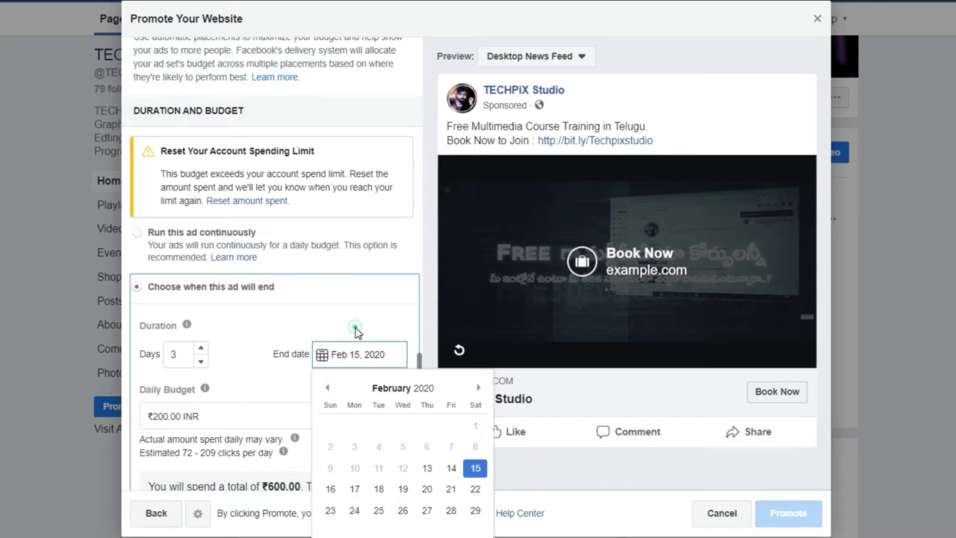
left_click(417, 421)
left_click_drag(423, 399, 427, 305)
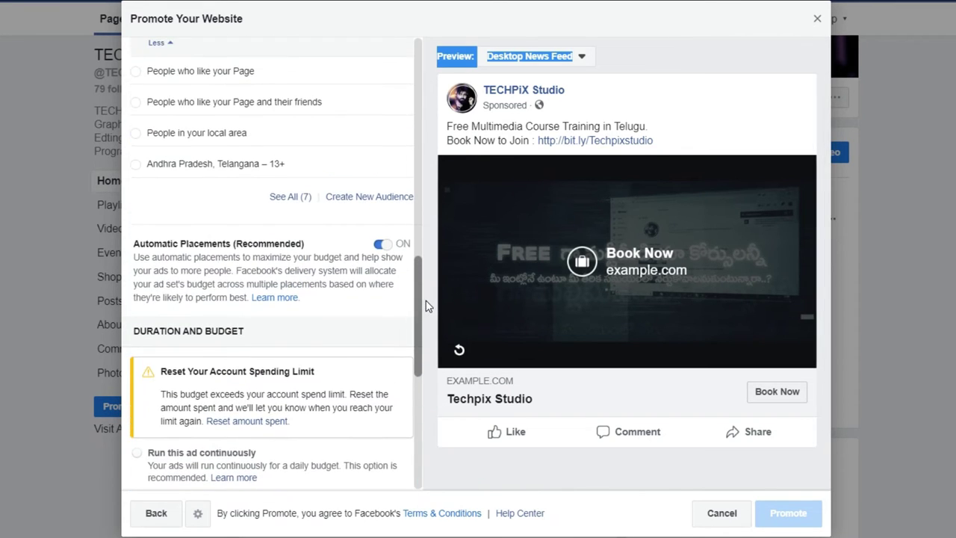
scroll(173, 331, "down", 3)
left_click(147, 286)
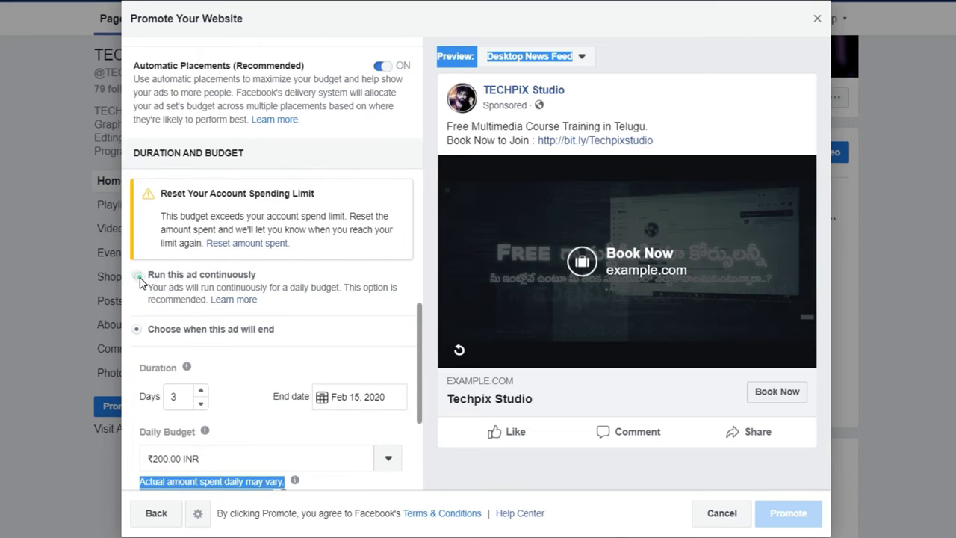
Try a daily budget of ₹72 for the continuously running ad
left_click(227, 270)
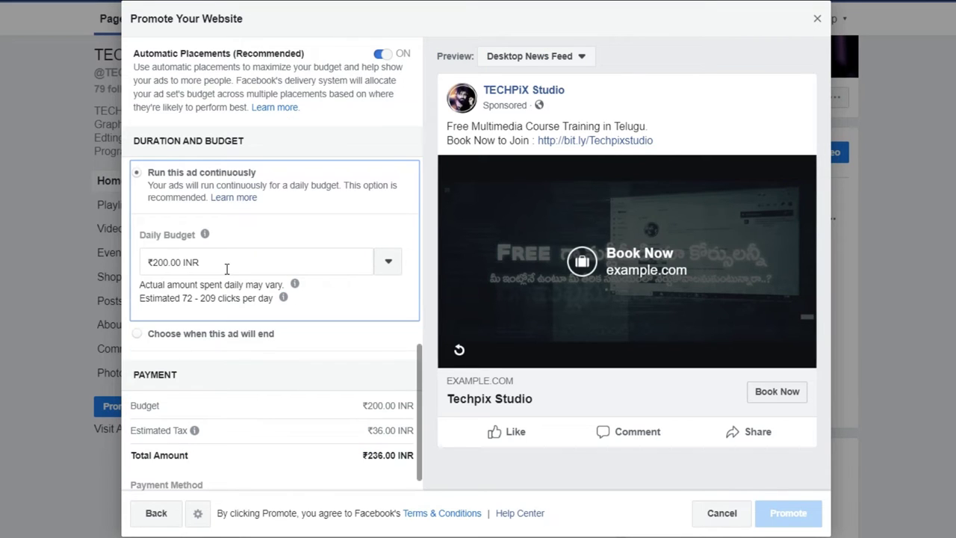
left_click_drag(226, 270, 119, 257)
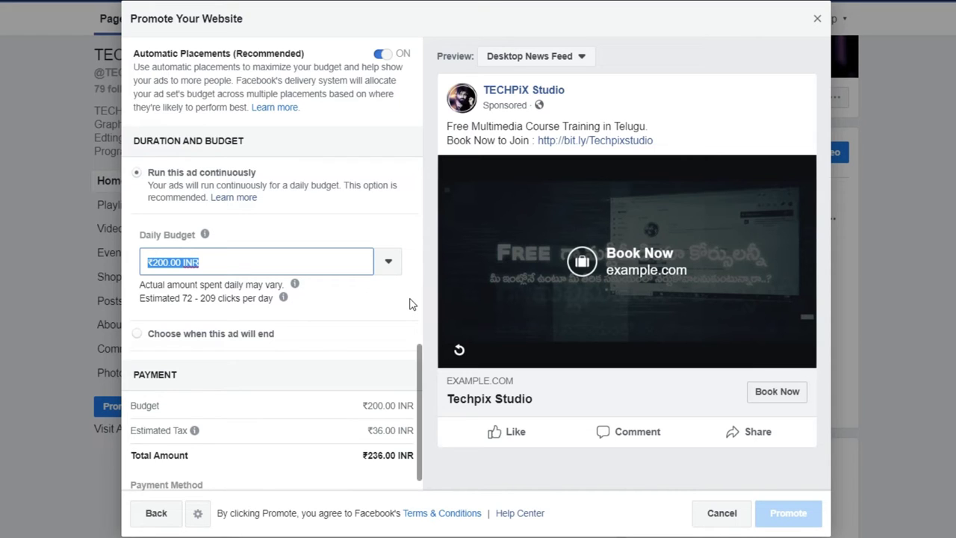
left_click(355, 316)
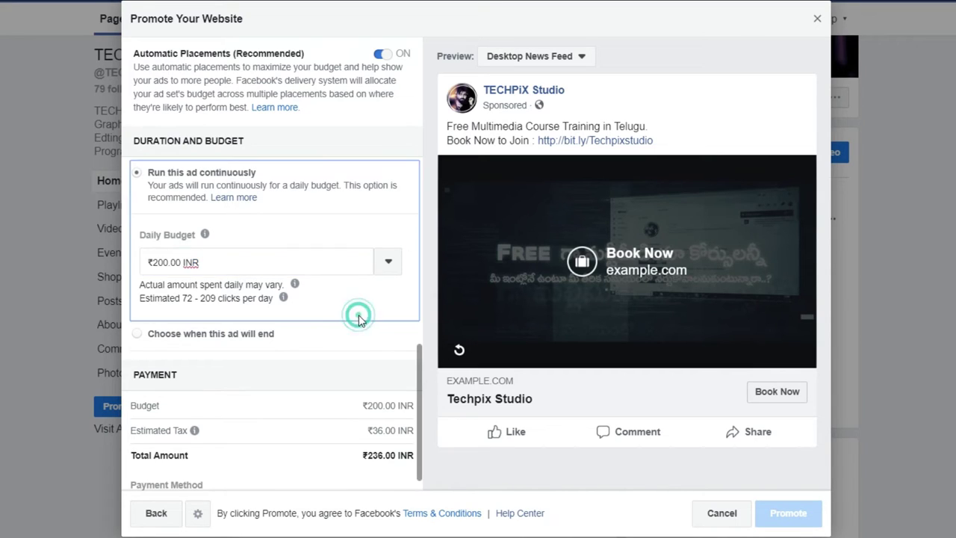
left_click_drag(222, 267, 139, 269)
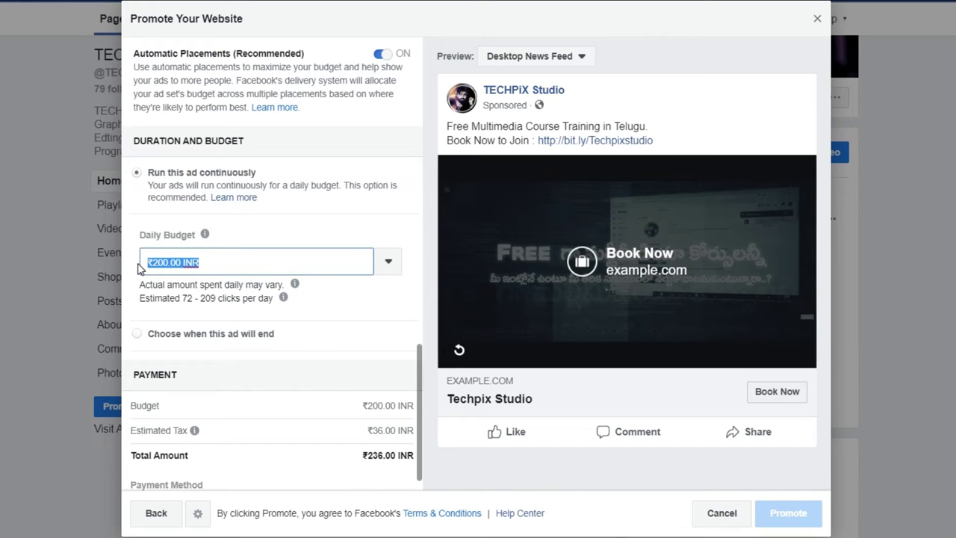
type("200")
double_click(246, 261)
type("72")
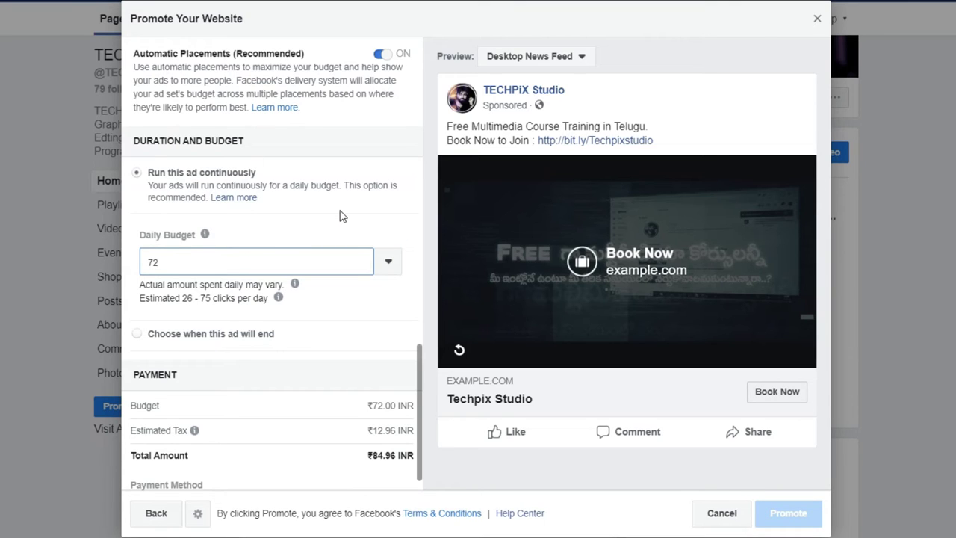
Check the estimated clicks per day, and set the daily budget to ₹200
double_click(163, 261)
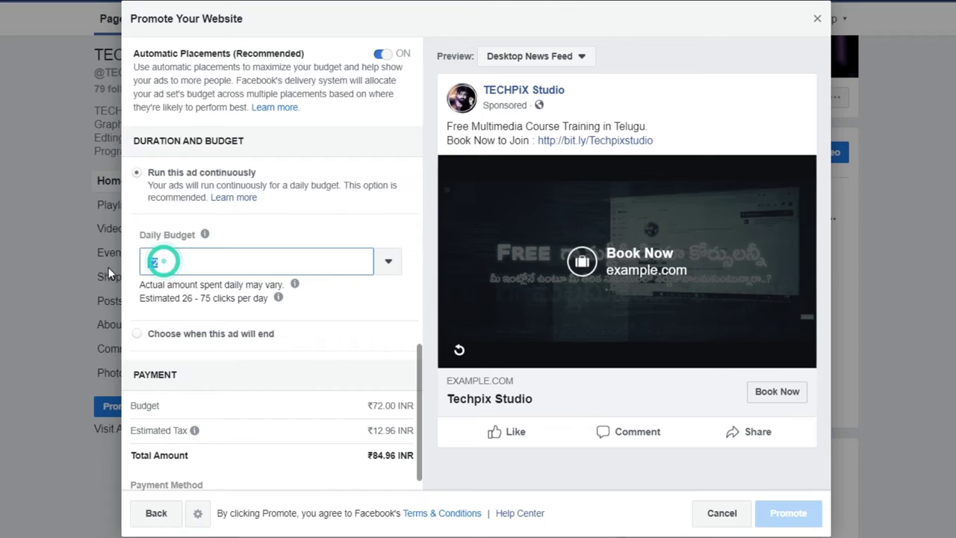
left_click(184, 299)
left_click_drag(200, 300, 217, 302)
left_click(197, 260)
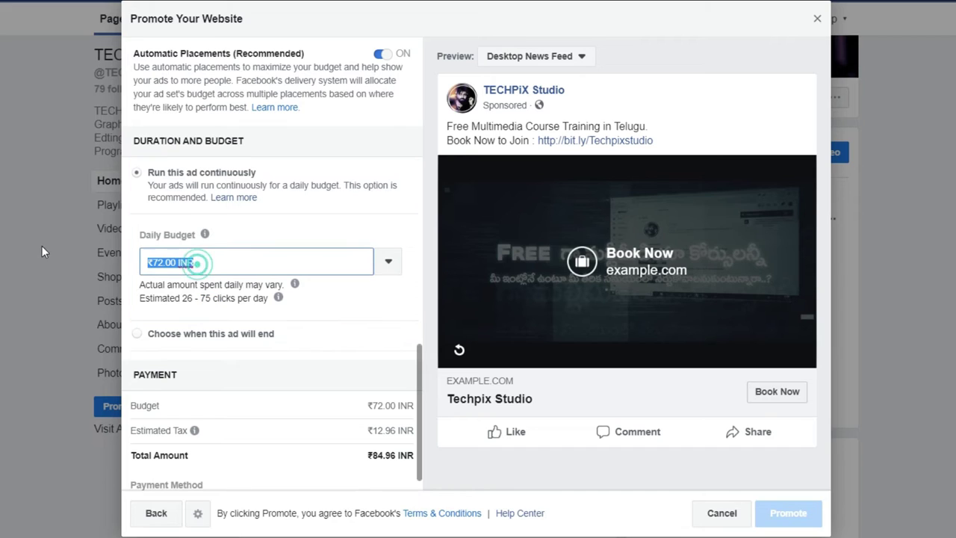
type("200")
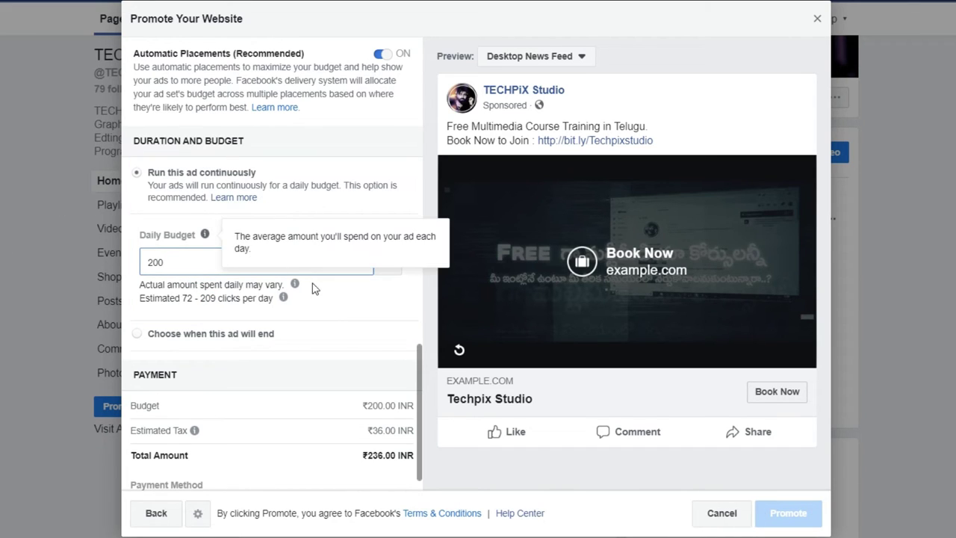
left_click(348, 316)
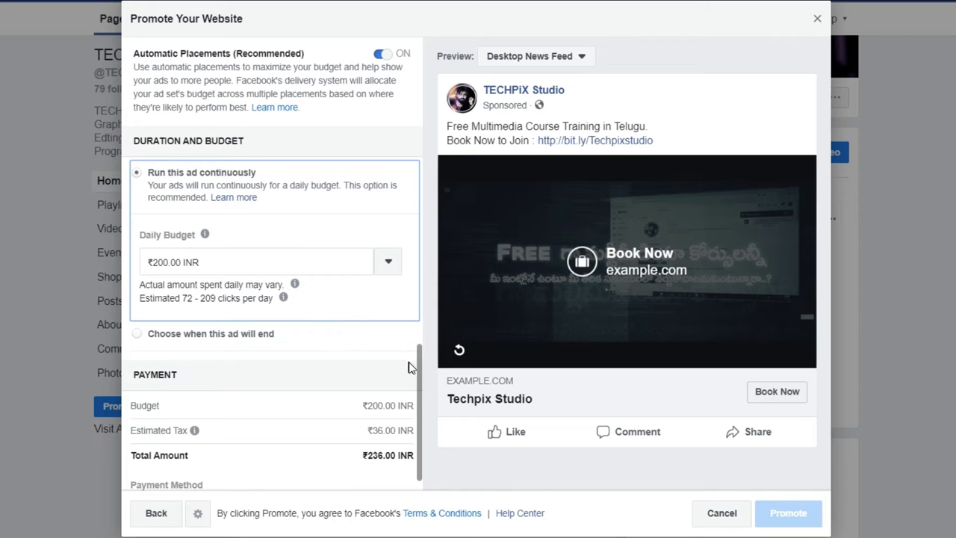
Review the payment section's budget, estimated tax, total amount and payment method against the daily budget
left_click_drag(420, 356, 418, 400)
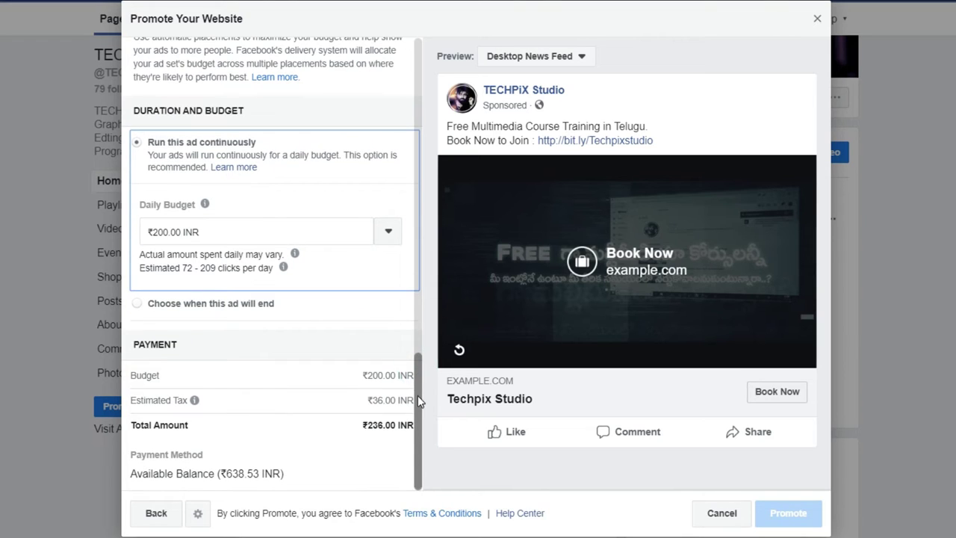
left_click(252, 239)
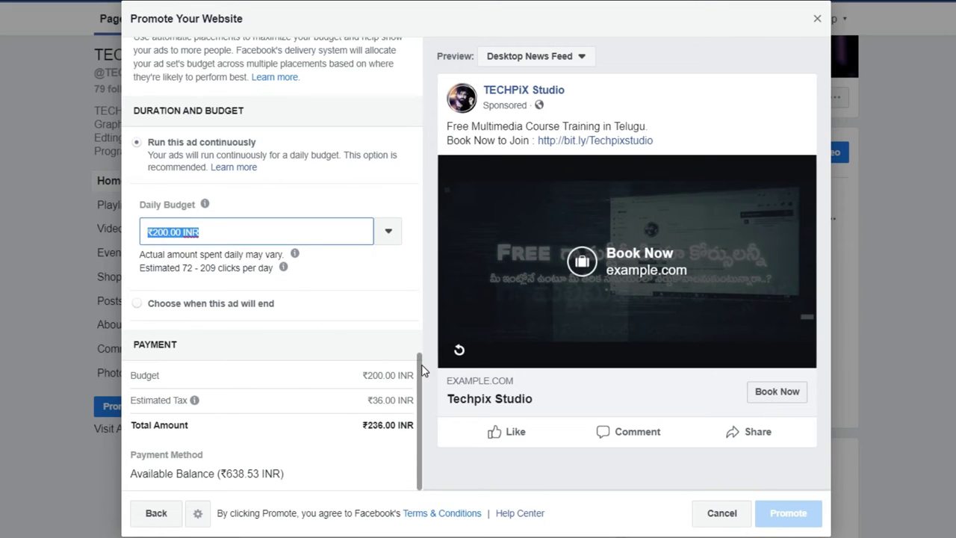
left_click(376, 400)
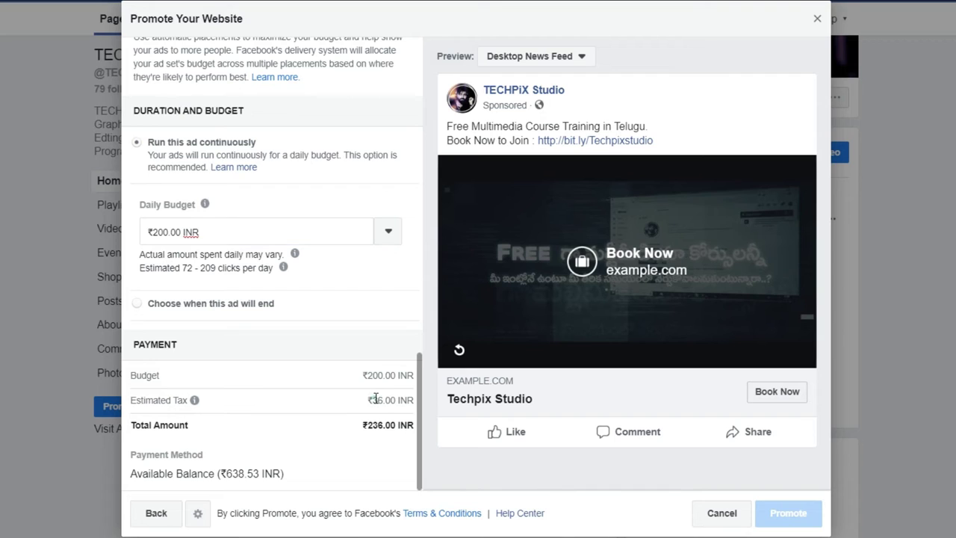
left_click_drag(376, 400, 423, 416)
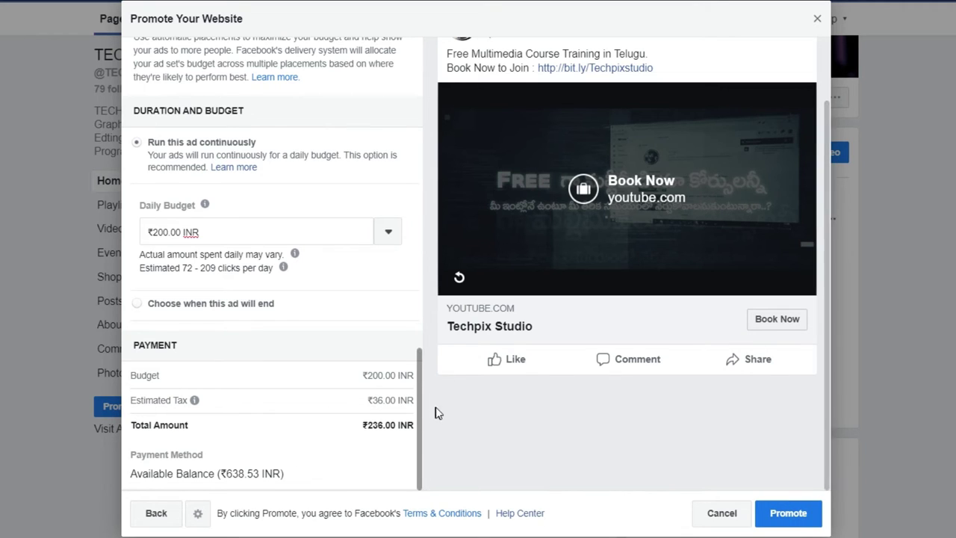
Cancel the website promotion without publishing it, and open the page's Ad Center
left_click(721, 513)
left_click(558, 251)
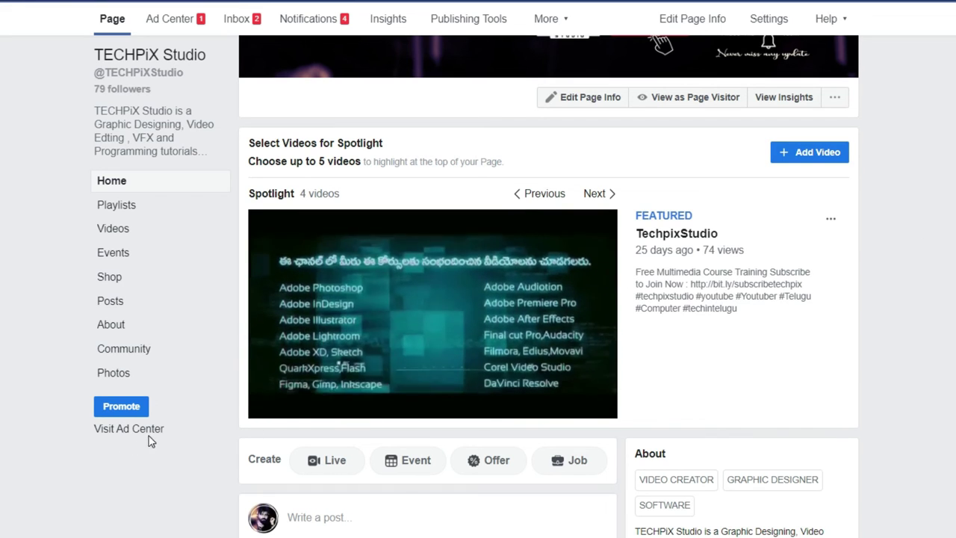
left_click(149, 432)
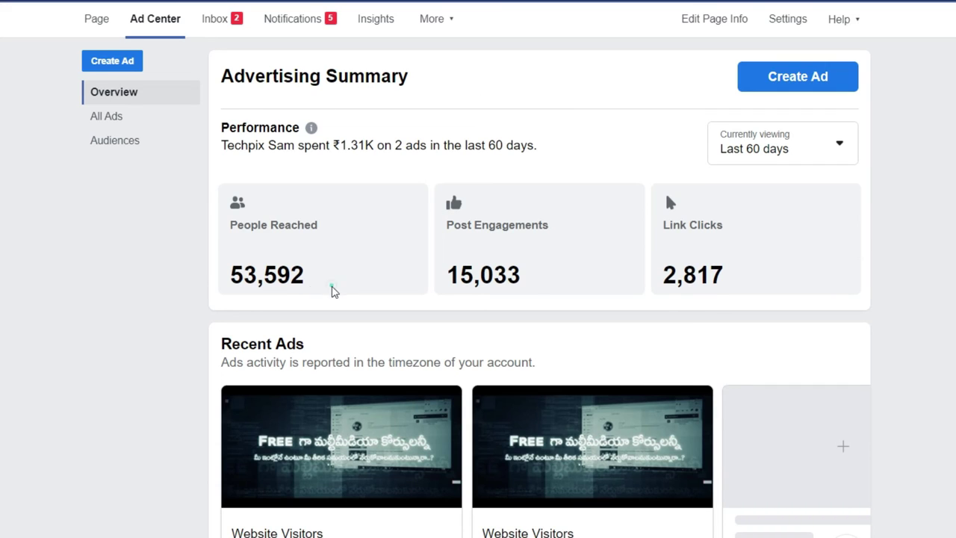
Examine the advertising summary's people reached, post engagements, link clicks and amount spent over the last 60 days
left_click_drag(333, 292, 222, 291)
left_click_drag(534, 274, 460, 275)
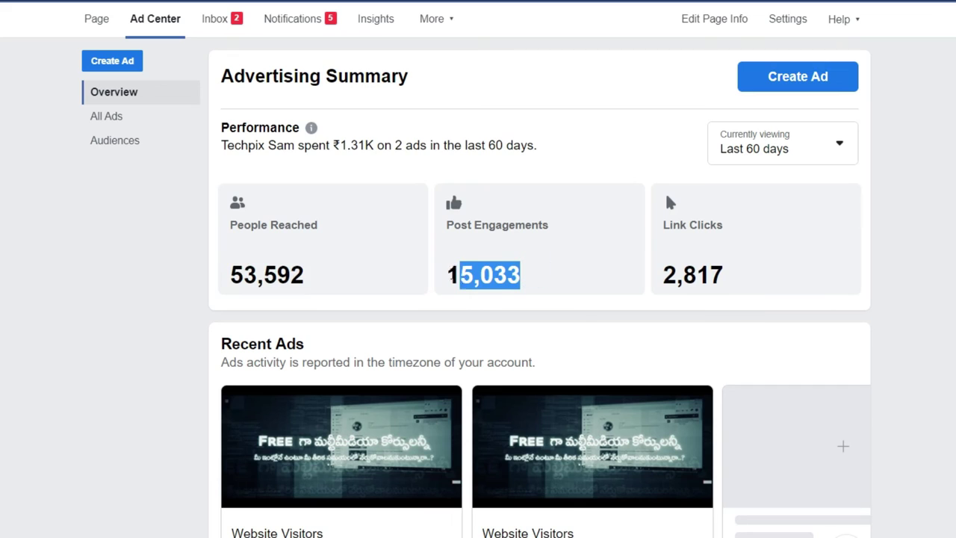
left_click_drag(735, 275, 750, 315)
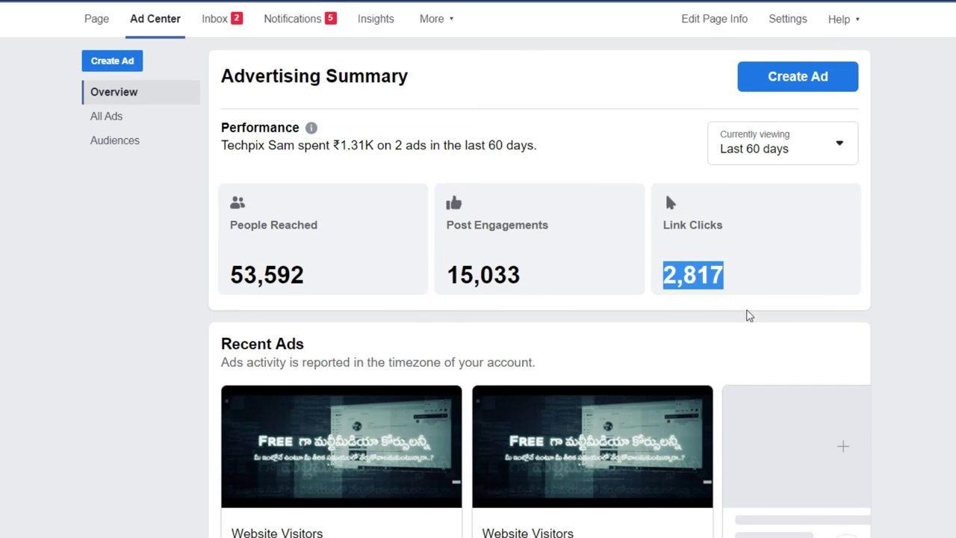
left_click(753, 316)
left_click_drag(724, 276, 670, 275)
scroll(540, 288, "down", 1)
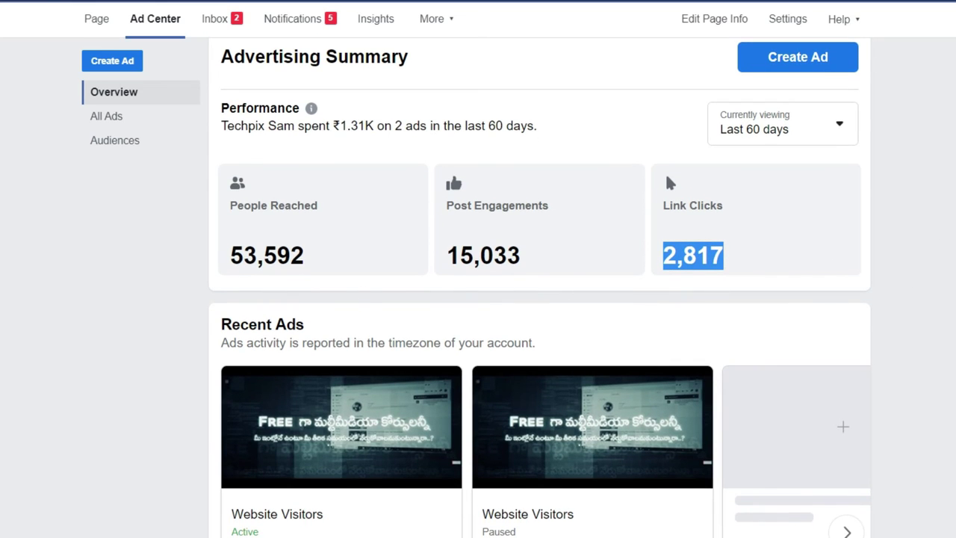
left_click(342, 123)
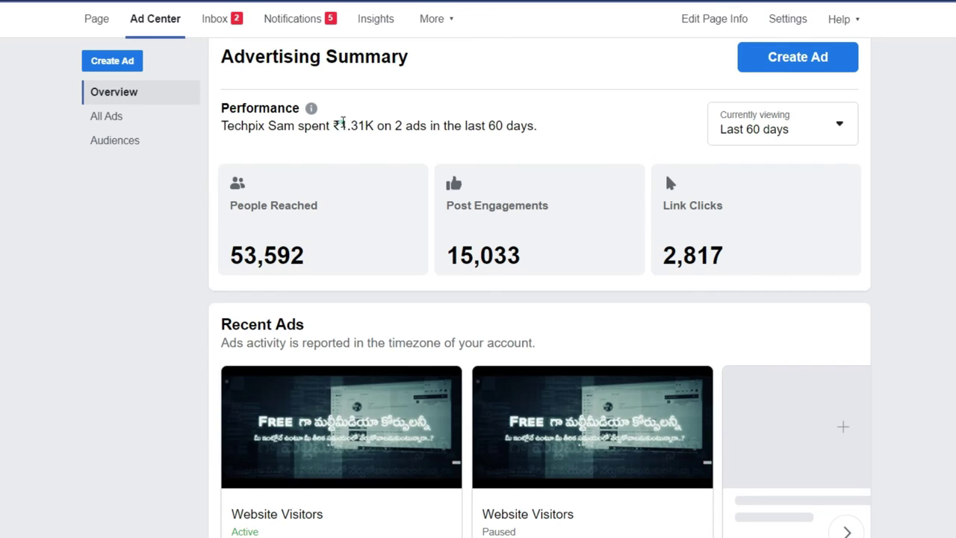
left_click_drag(341, 123, 365, 126)
scroll(540, 299, "down", 1)
scroll(540, 299, "up", 2)
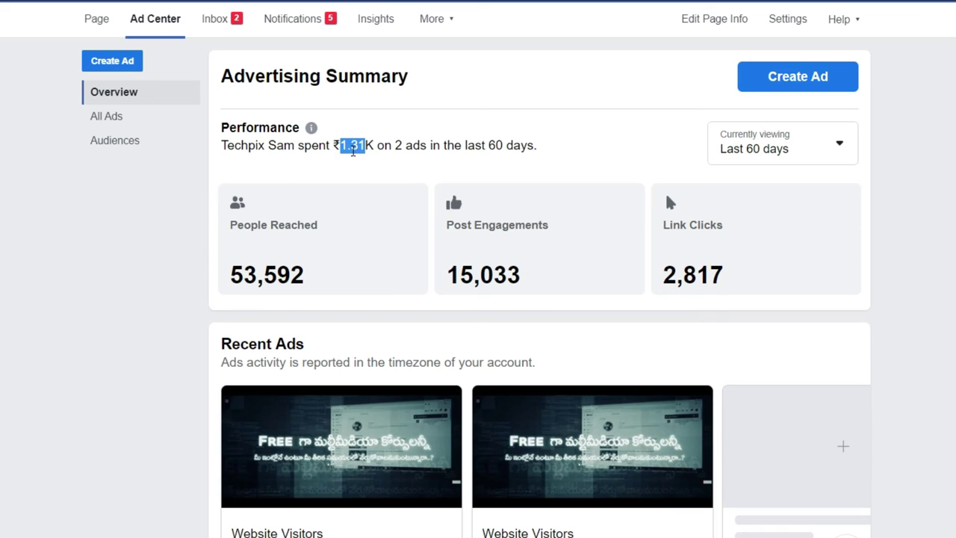
left_click(363, 145)
Look through the recent Website Visitors ads and compare their reach and link clicks
scroll(668, 202, "down", 5)
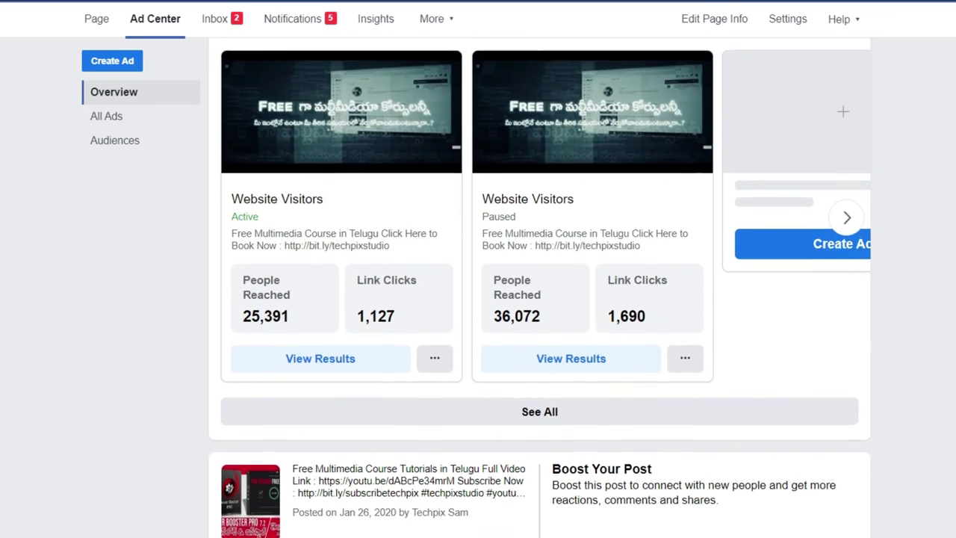
scroll(640, 316, "up", 3)
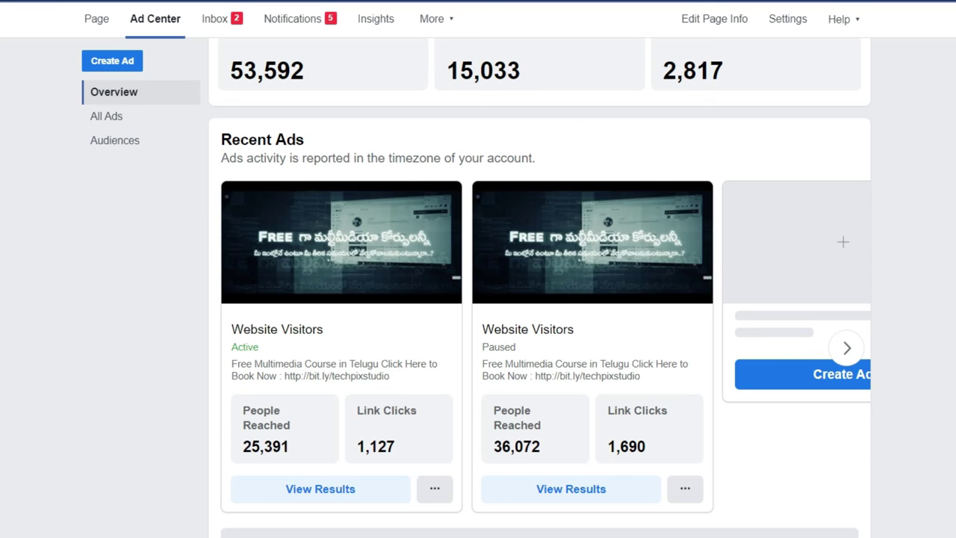
scroll(539, 287, "down", 3)
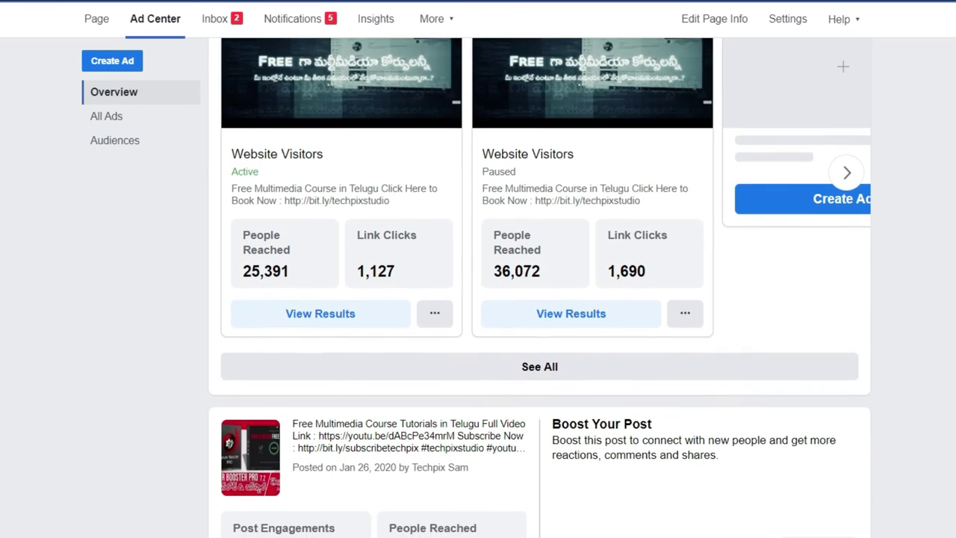
scroll(540, 288, "down", 1)
scroll(539, 287, "up", 1)
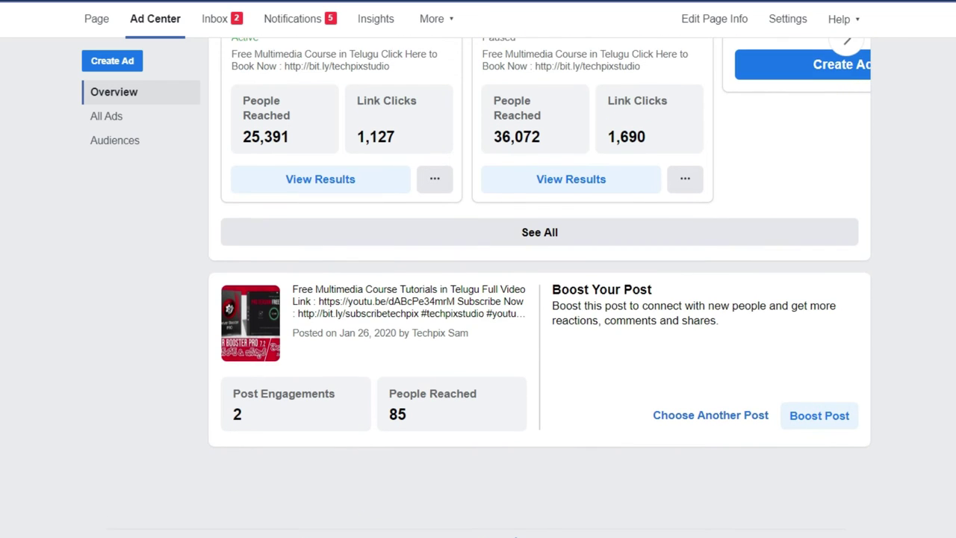
scroll(539, 288, "up", 6)
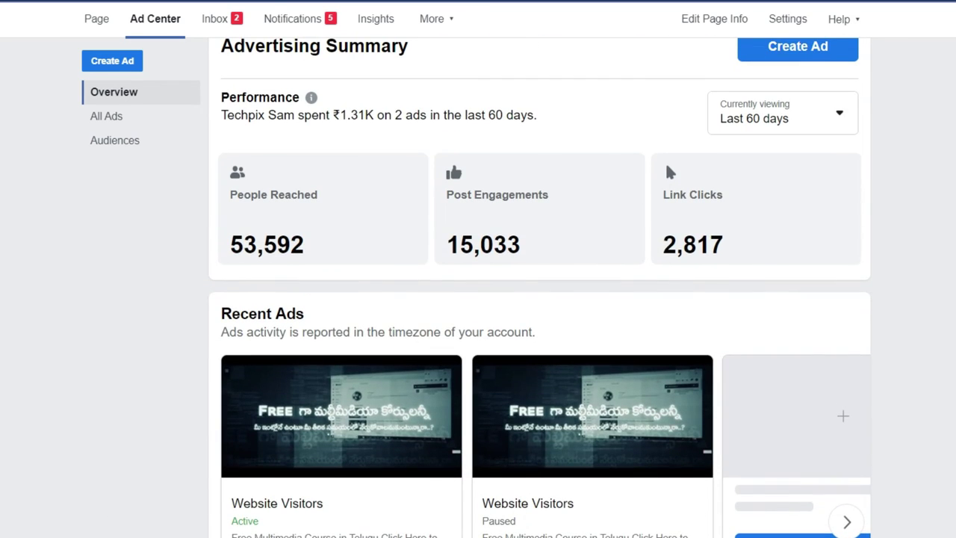
scroll(539, 288, "up", 1)
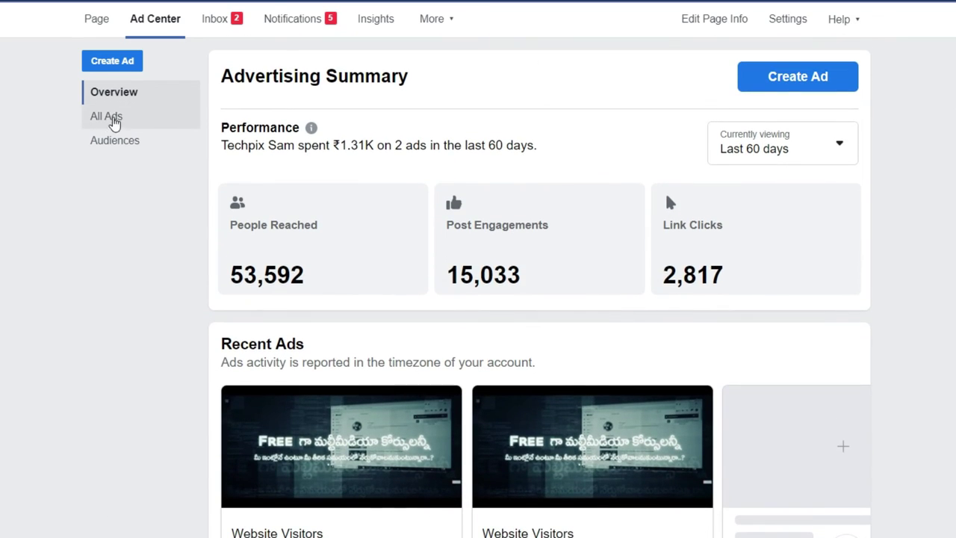
Open the list of all ads and its details in Ads Manager, and check the 02/10/2020 campaign's cost per result
left_click(112, 123)
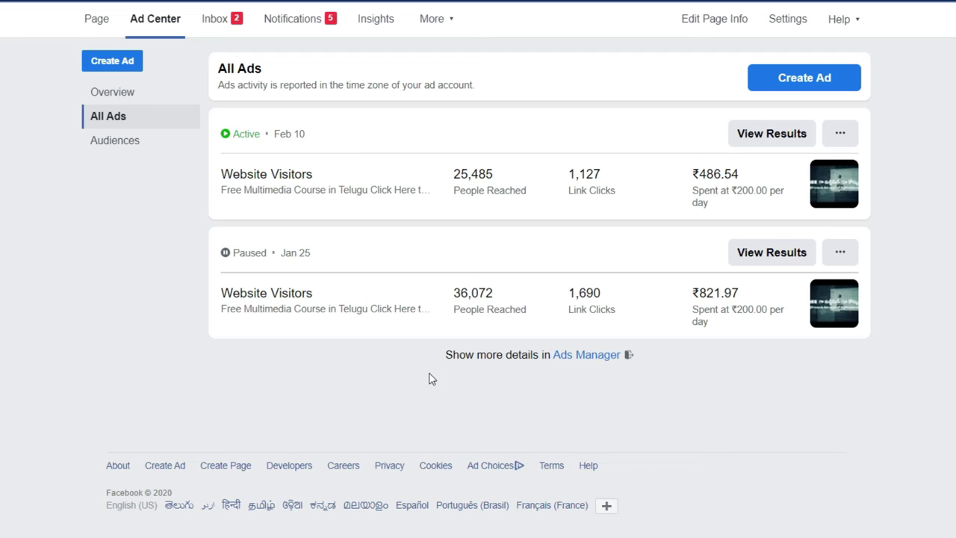
left_click(577, 357)
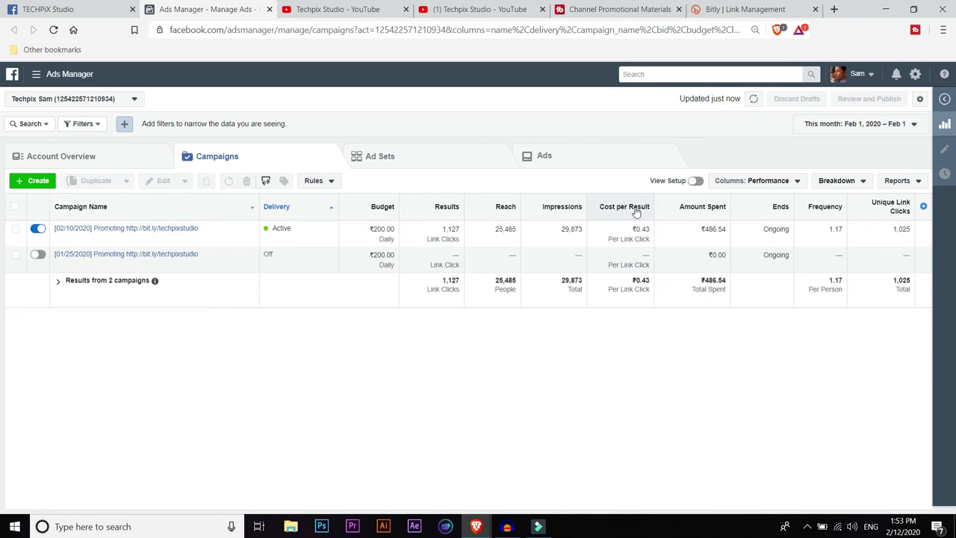
mouse_move(647, 213)
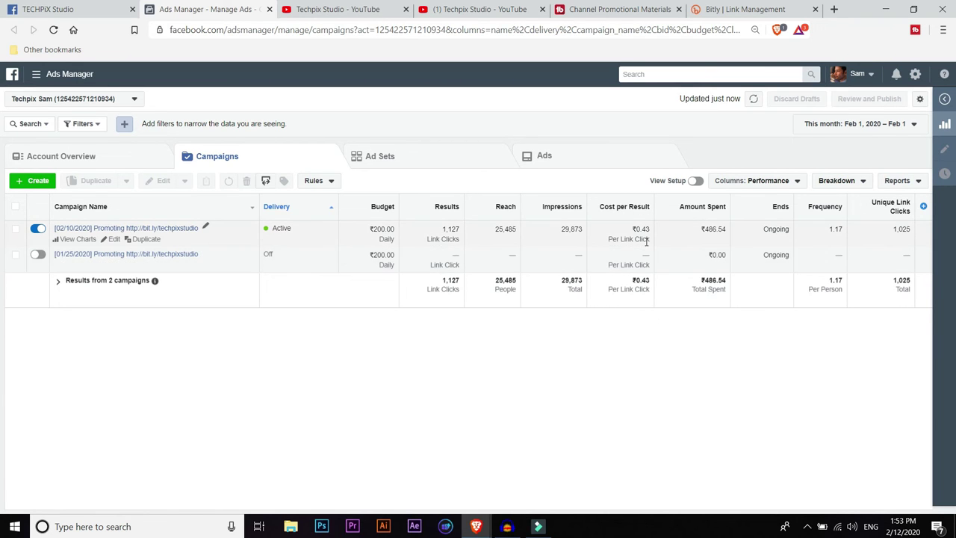
double_click(644, 230)
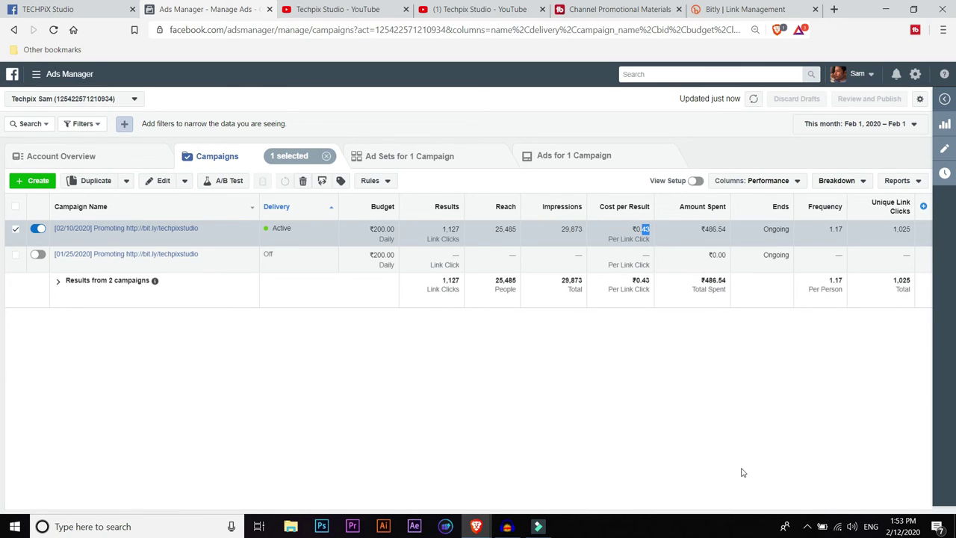
left_click_drag(633, 228, 650, 228)
left_click(632, 228)
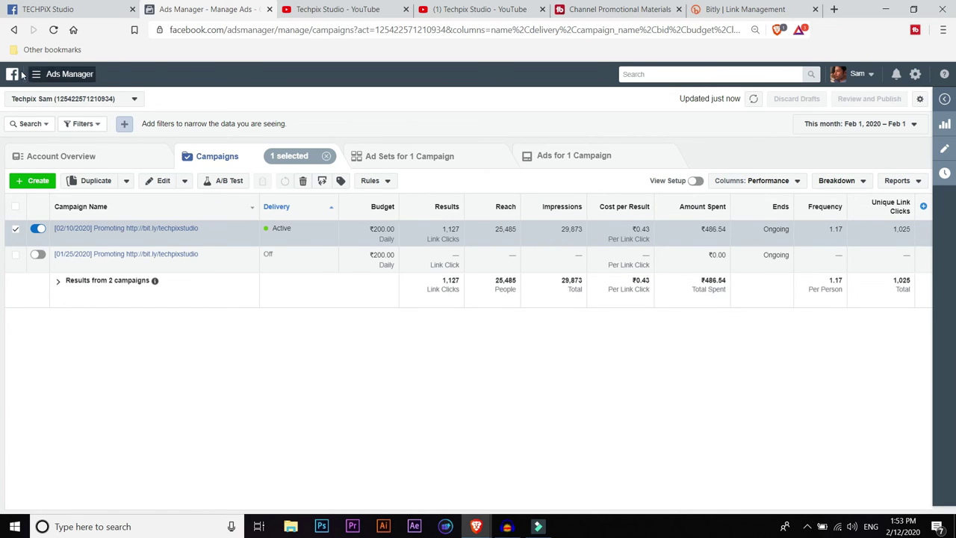
Open the ad account's billing page and go to its payment settings to check the available balance
left_click(47, 75)
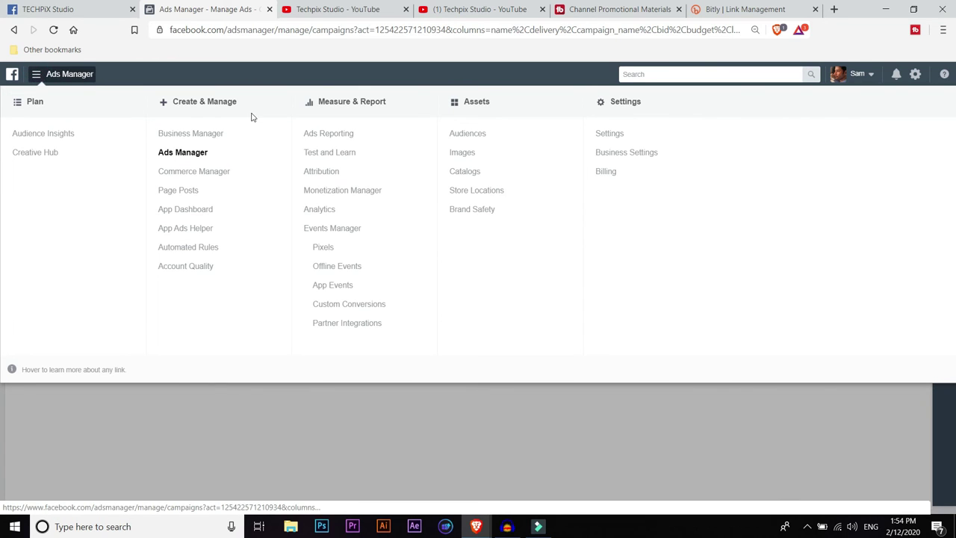
left_click(605, 172)
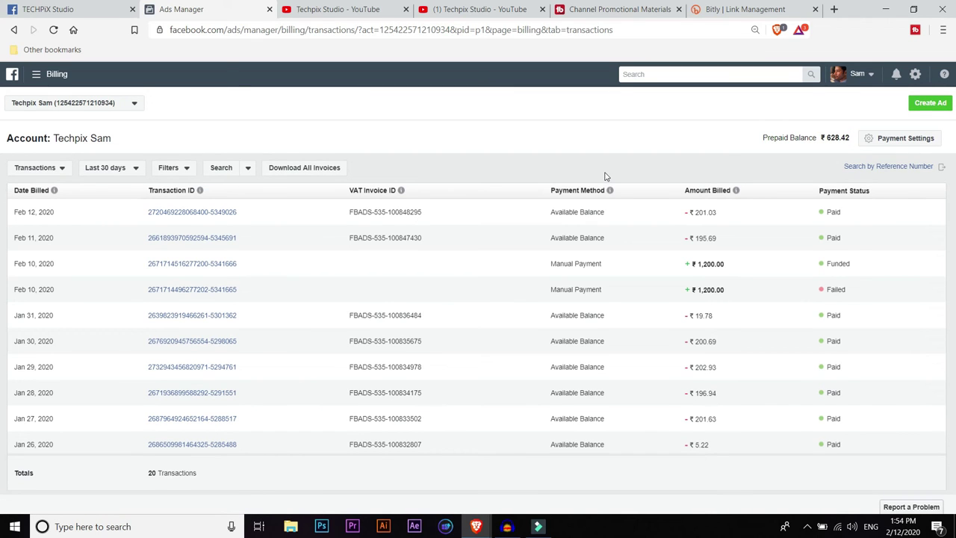
left_click(884, 142)
left_click_drag(678, 178, 840, 285)
left_click(841, 285)
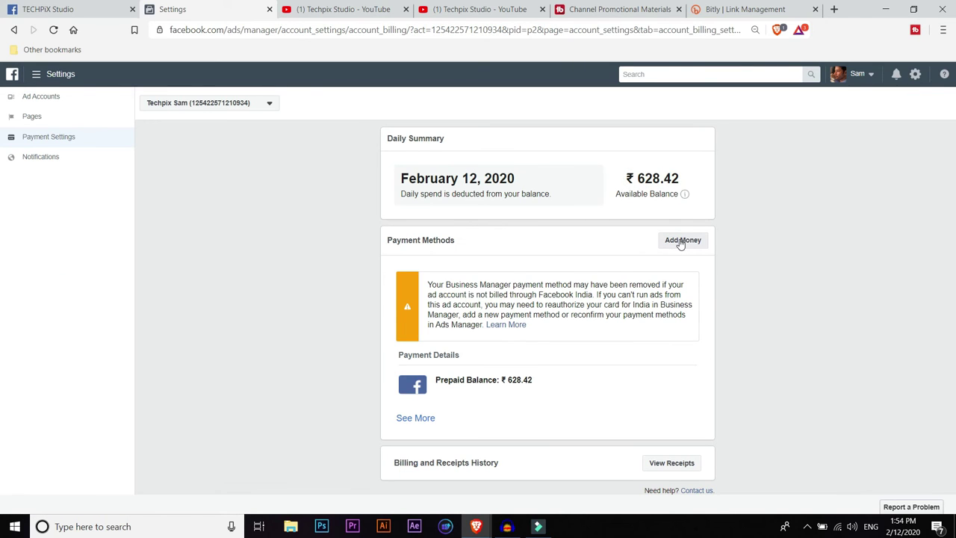
Start adding money to the ad account balance, choosing UPI as the payment method
left_click(680, 241)
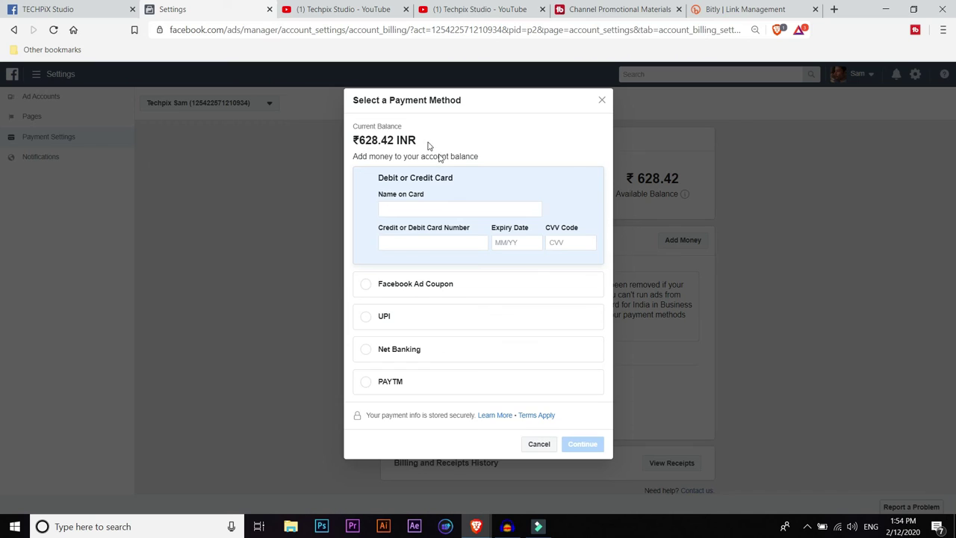
left_click(454, 210)
left_click(508, 270)
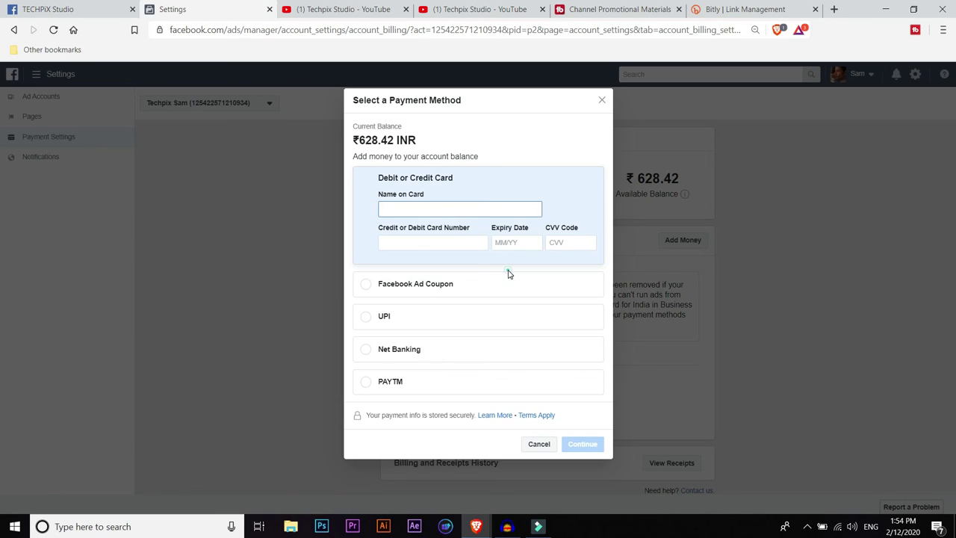
left_click(366, 317)
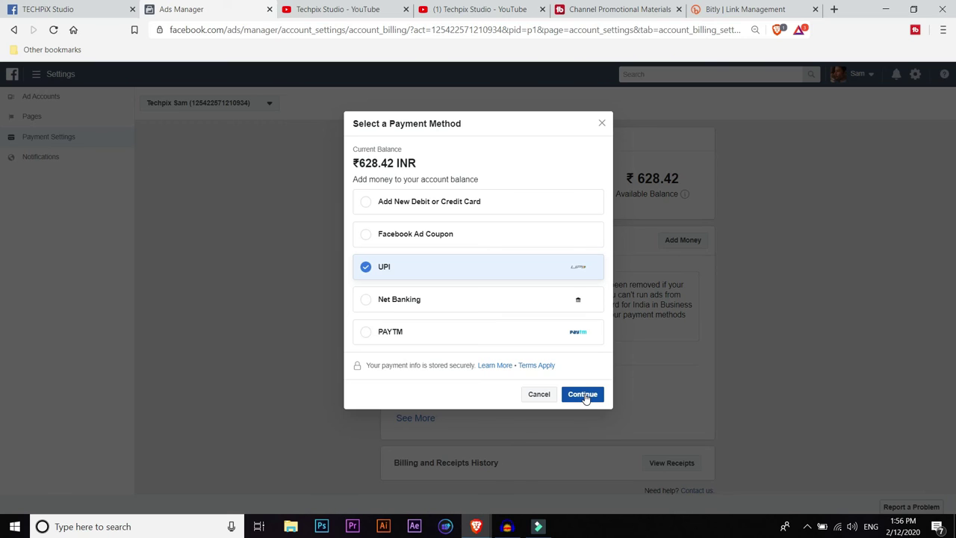
left_click(583, 394)
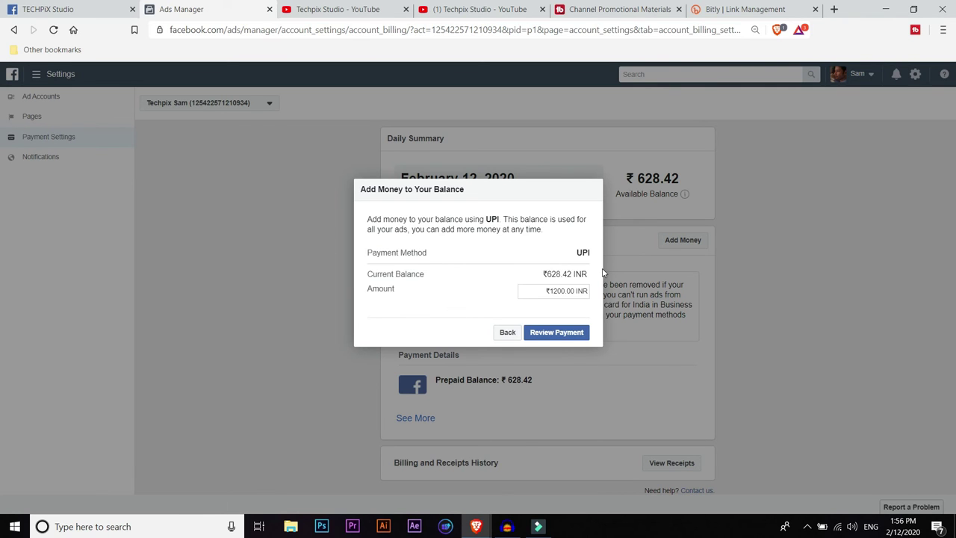
Keep the amount at ₹1,200, review the current and final balance, and go ahead with making the payment
left_click(535, 295)
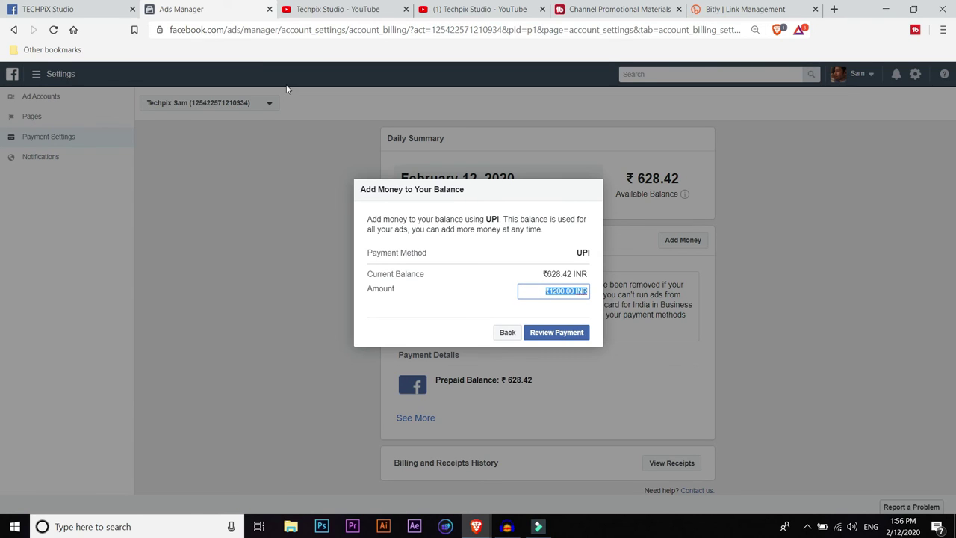
left_click(537, 295)
left_click(566, 332)
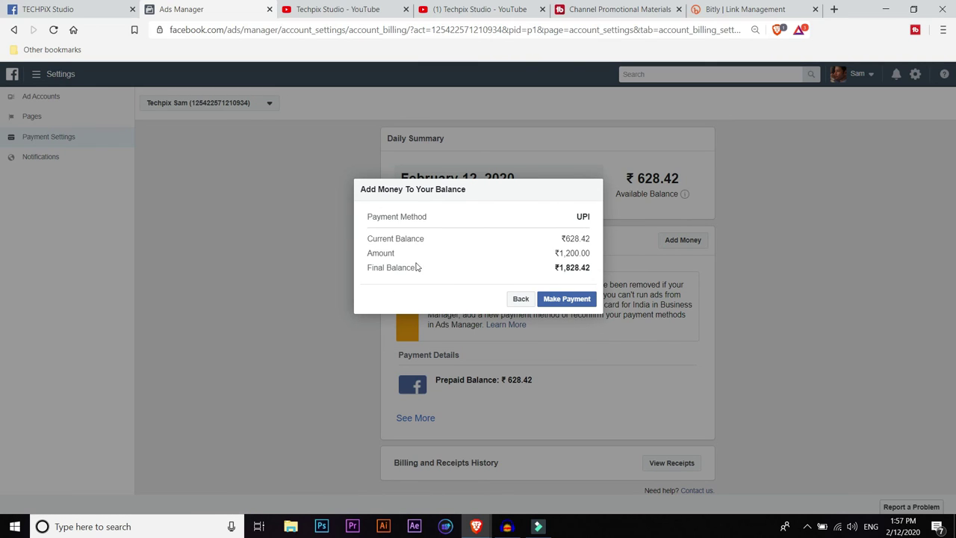
triple_click(562, 269)
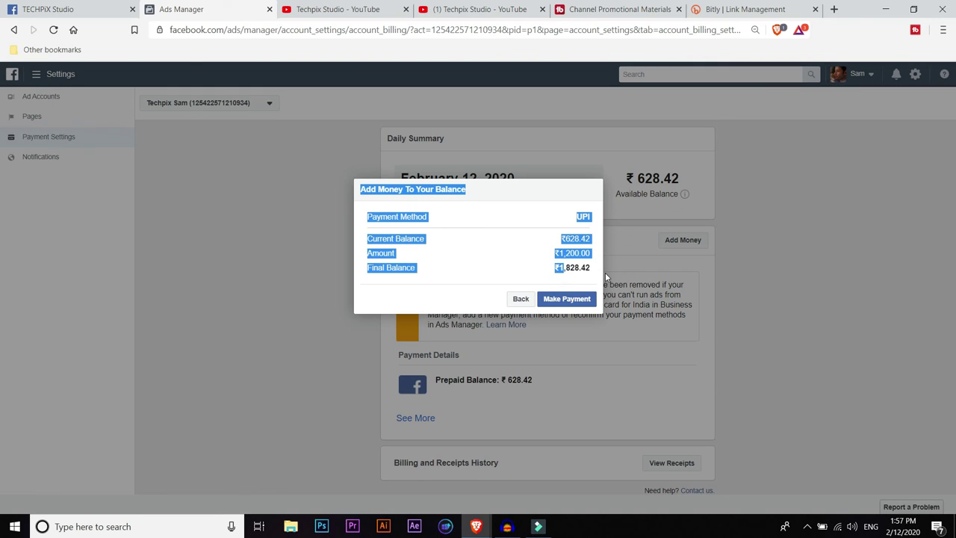
left_click(535, 241)
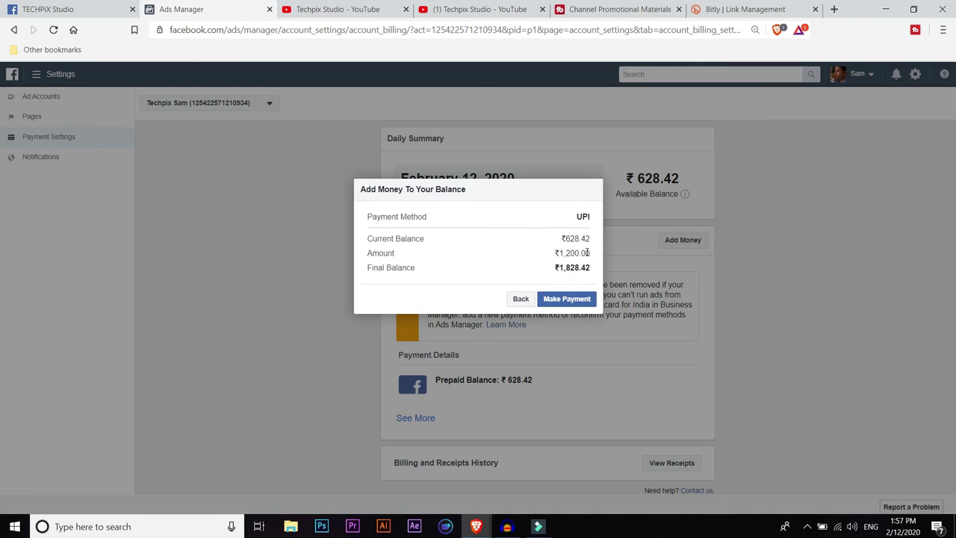
left_click(566, 300)
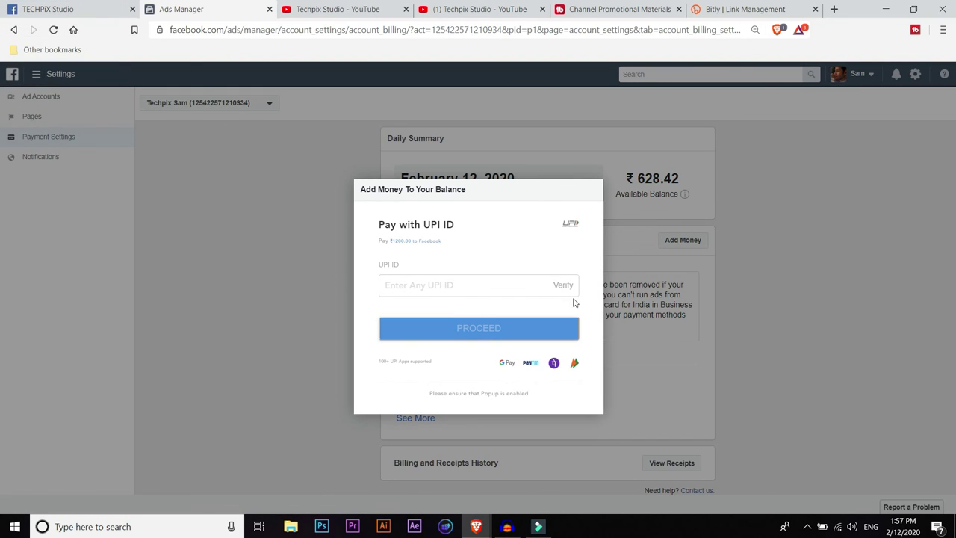
Enter the payer's UPI ID, verify it and proceed with the payment to Facebook
left_click(505, 286)
type("...")
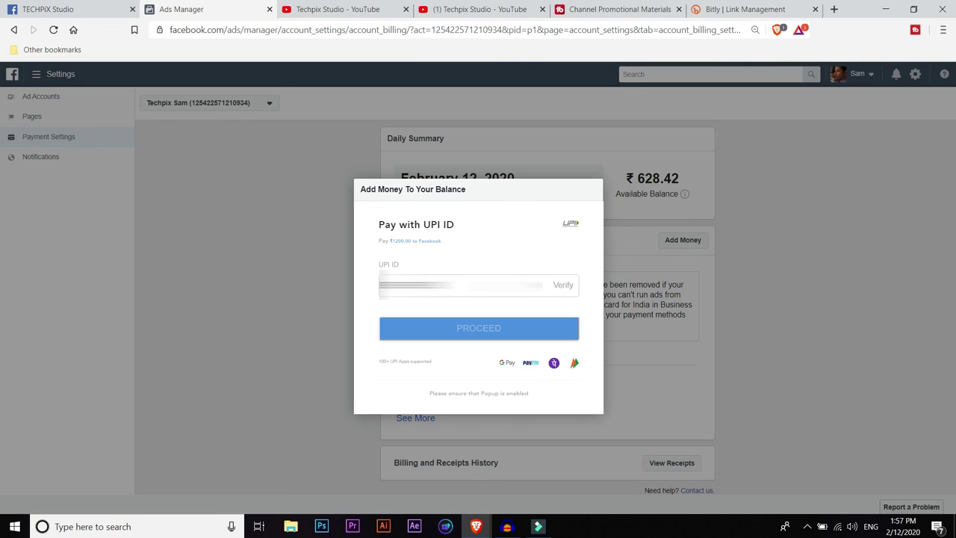
type("...")
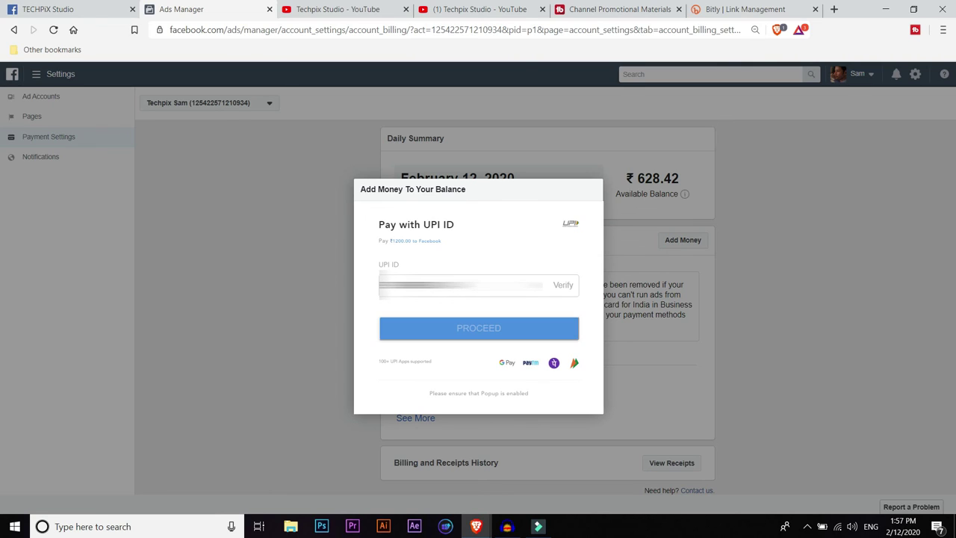
type("...")
left_click(564, 286)
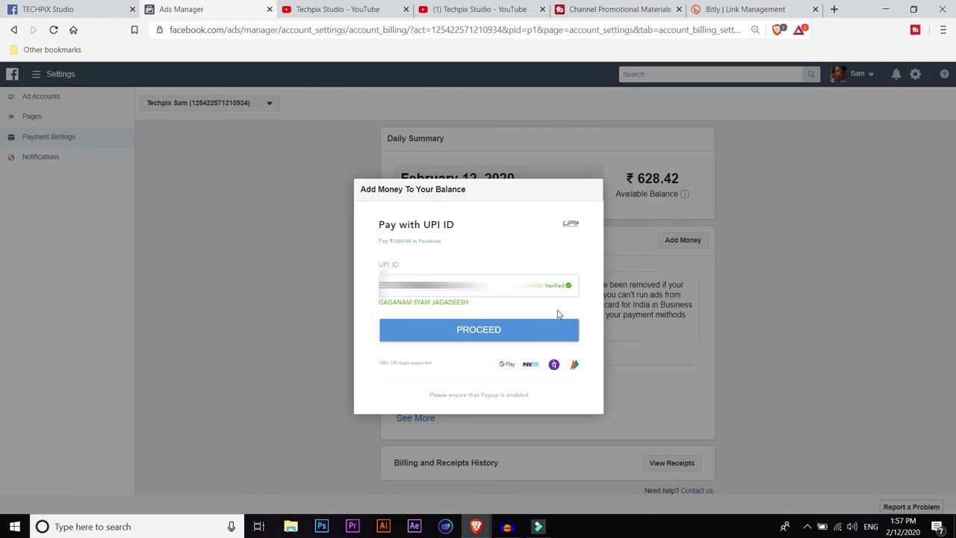
left_click(501, 338)
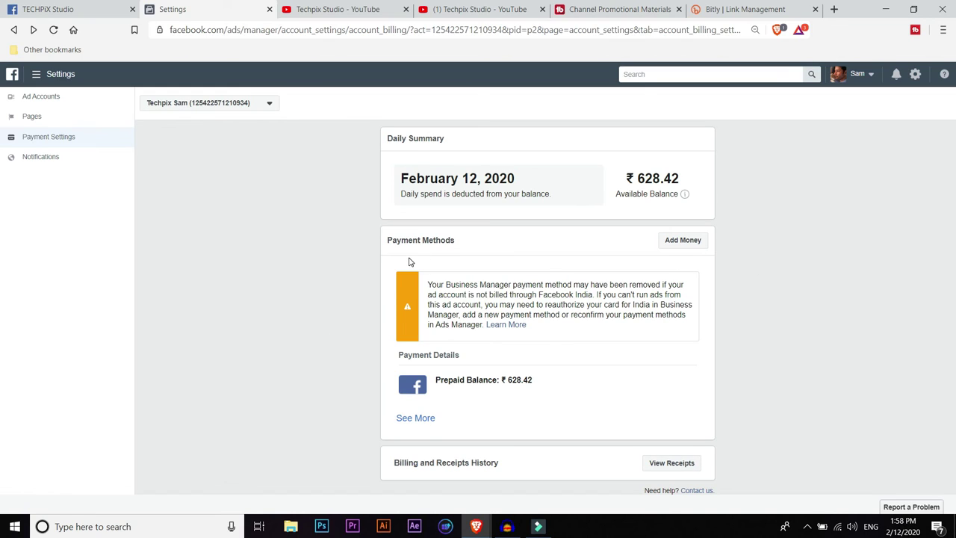
Load the payment settings page's address in a new private browser window
left_click(336, 36)
left_click(943, 31)
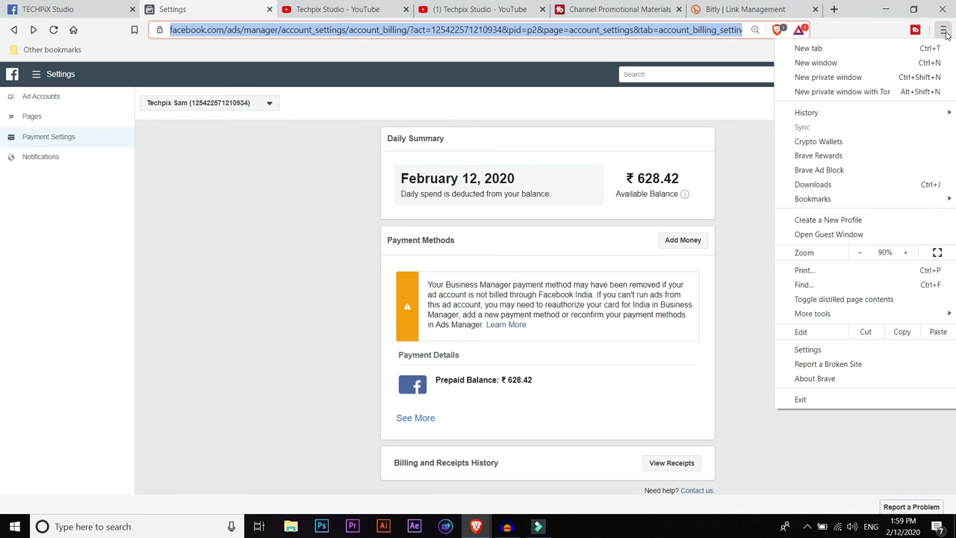
left_click(858, 81)
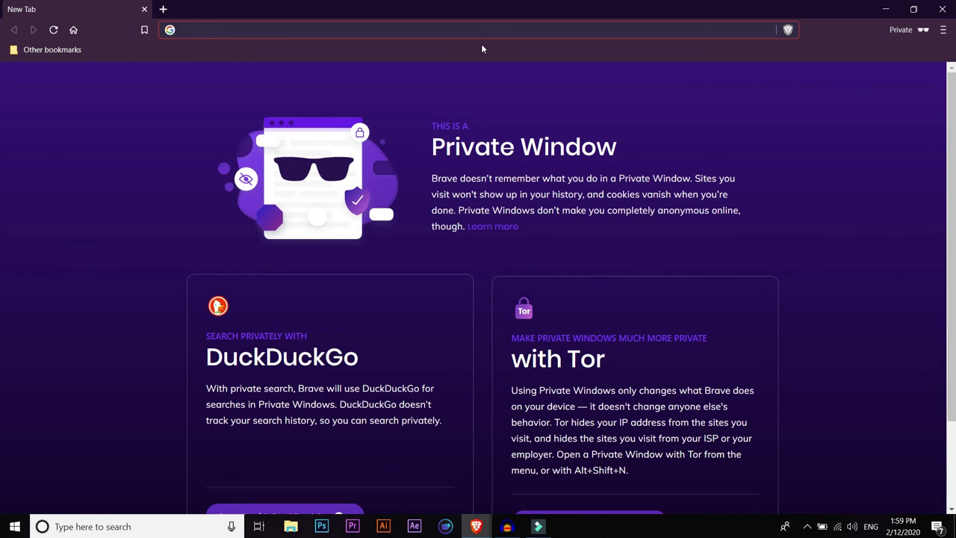
key("ctrl+v")
key("Return")
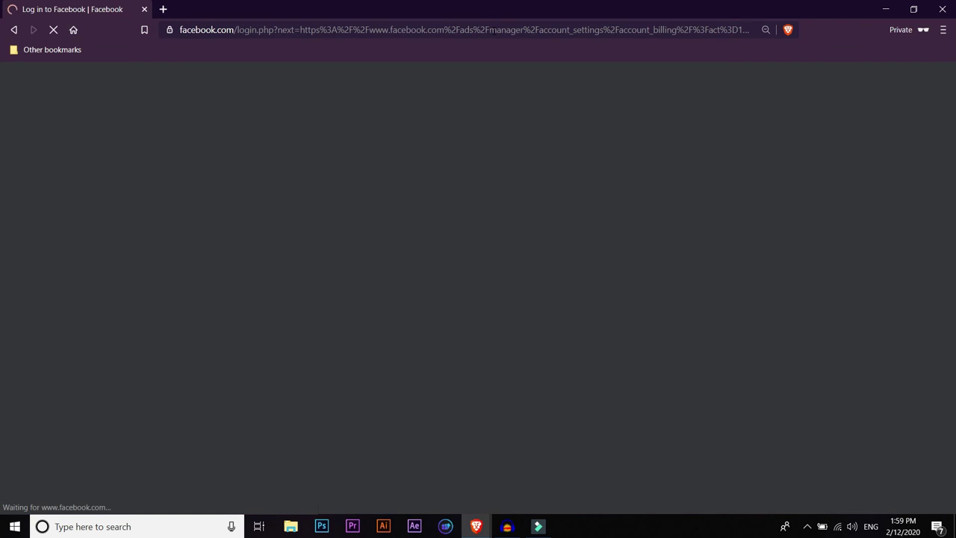